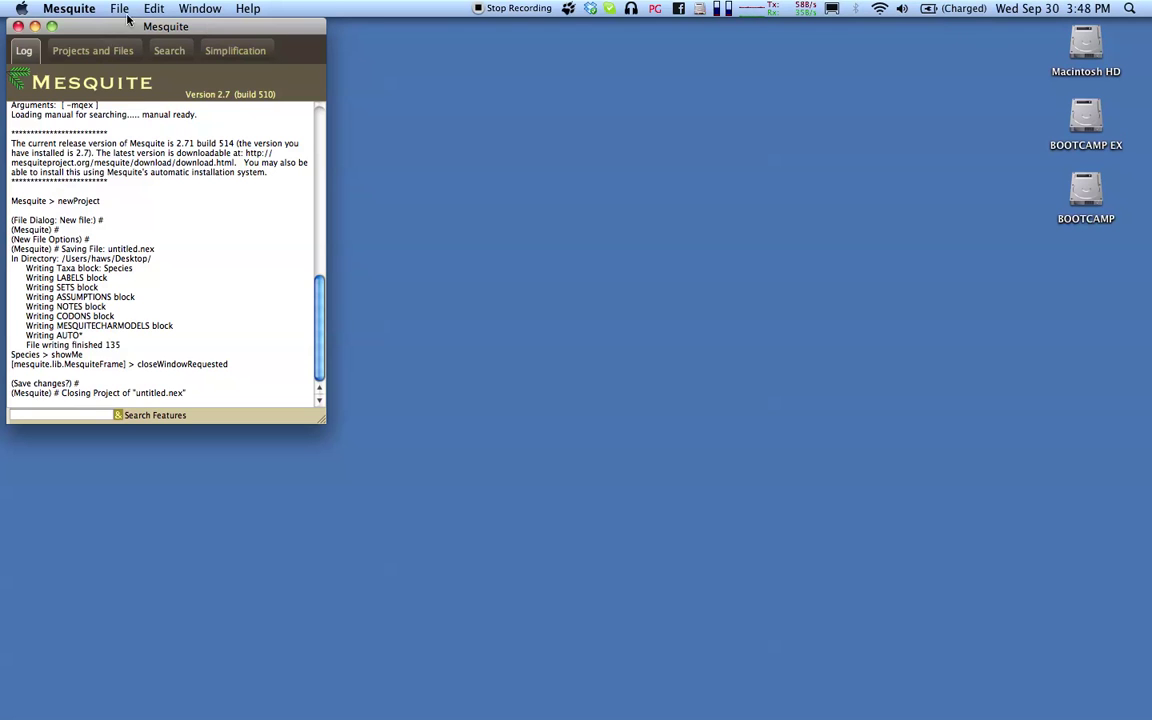
# Step: Create a new Mesquite file and save it as untitled.nex on the Desktop
pyautogui.click(119, 8)
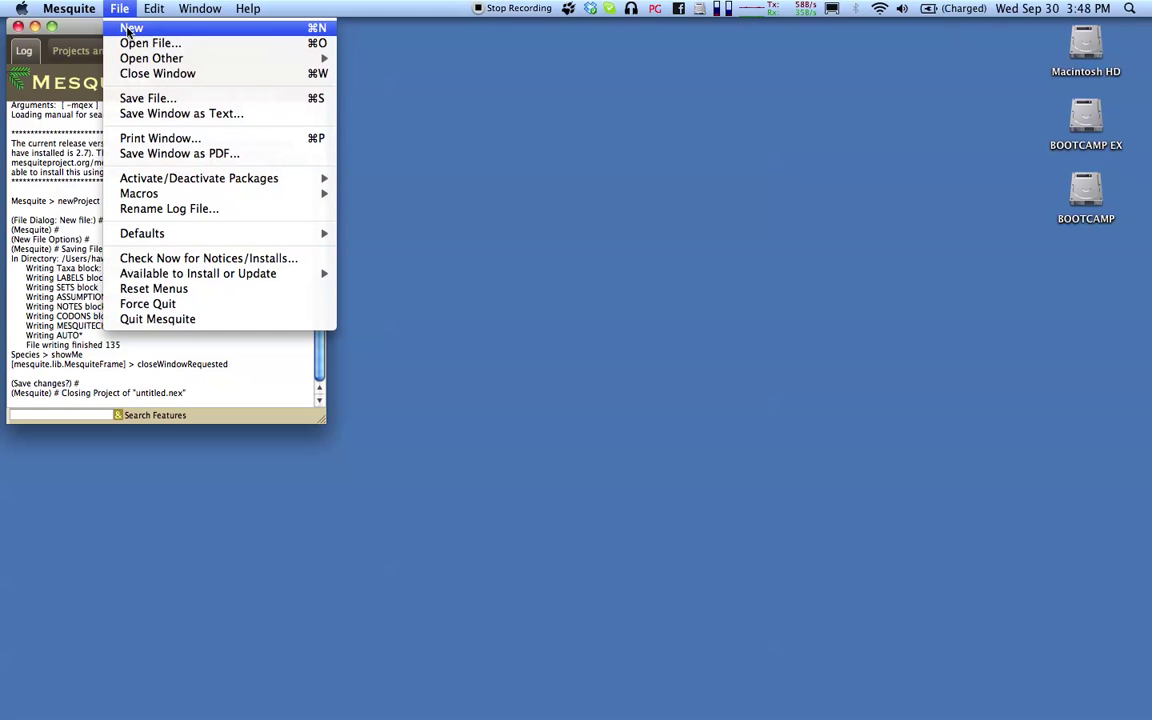
pyautogui.click(124, 29)
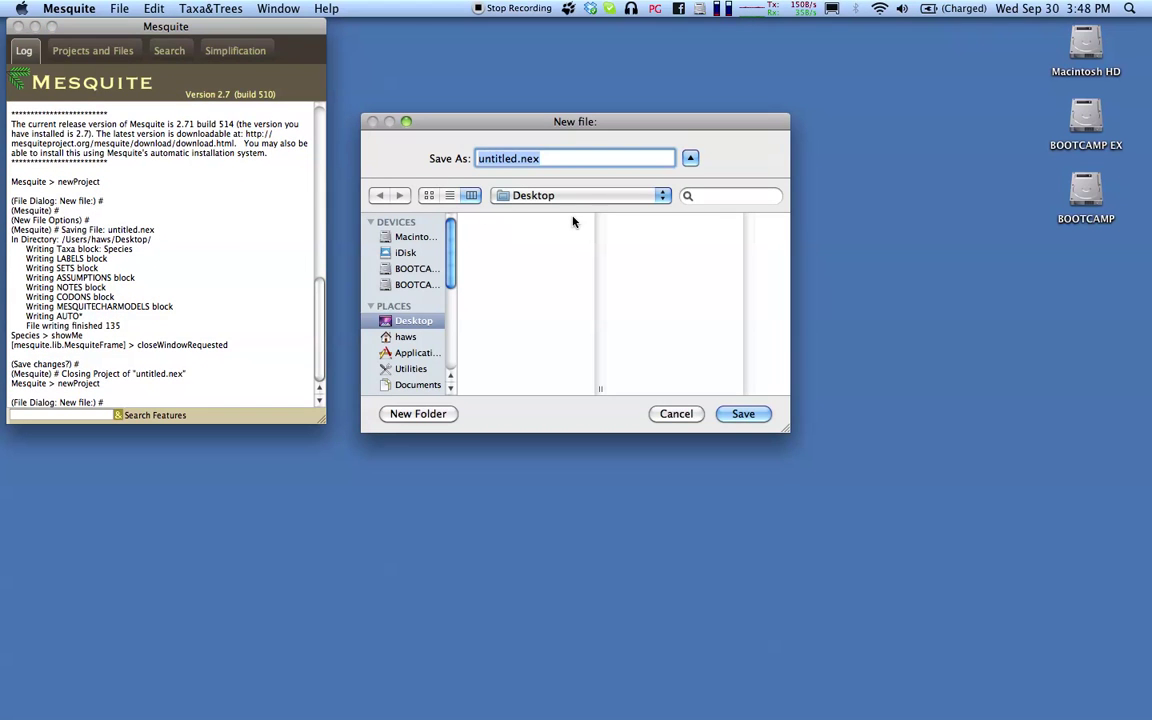
pyautogui.click(743, 415)
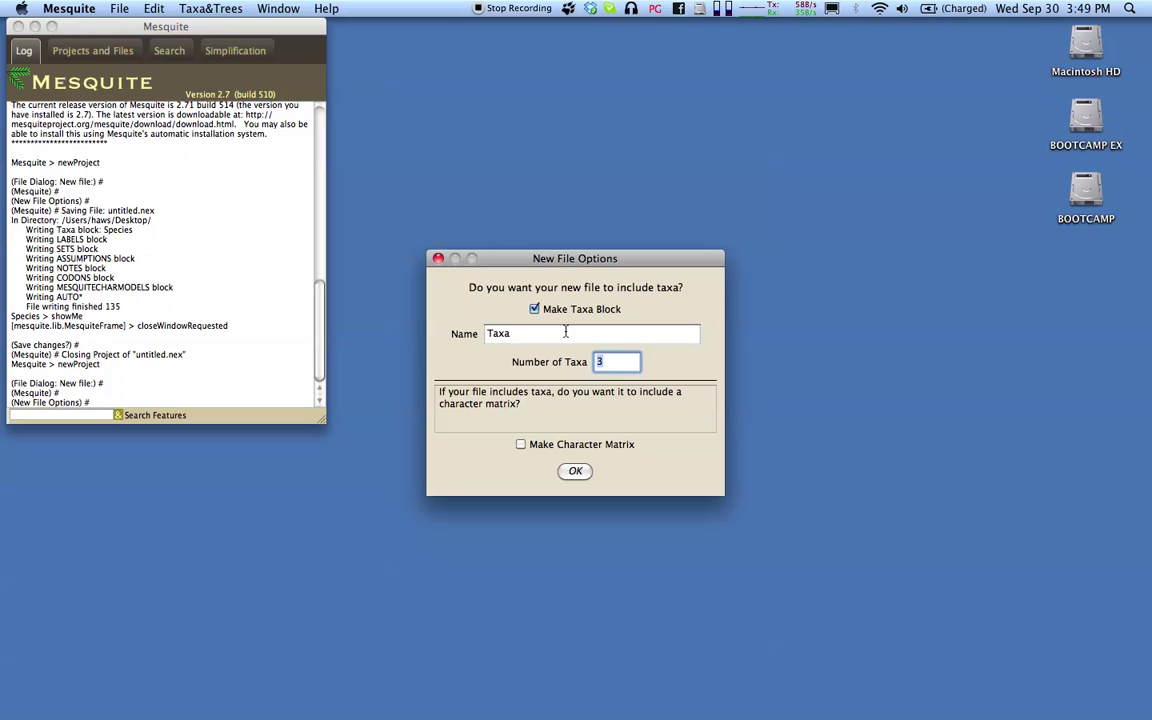
# Step: Name the taxa block 'Species' and set the number of taxa to 8
pyautogui.doubleClick(563, 333)
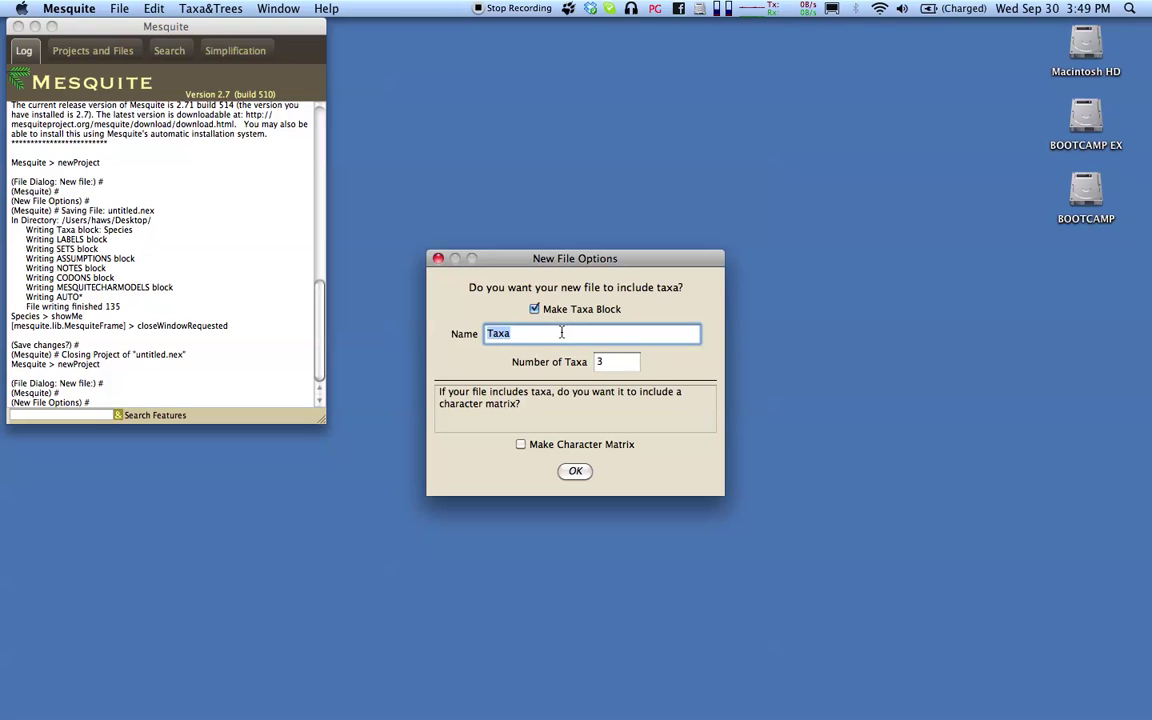
pyautogui.write('Species')
pyautogui.press('BackSpace')
pyautogui.press('BackSpace')
pyautogui.press('BackSpace')
pyautogui.write('ies')
pyautogui.click(611, 363)
pyautogui.press('BackSpace')
pyautogui.write('8')
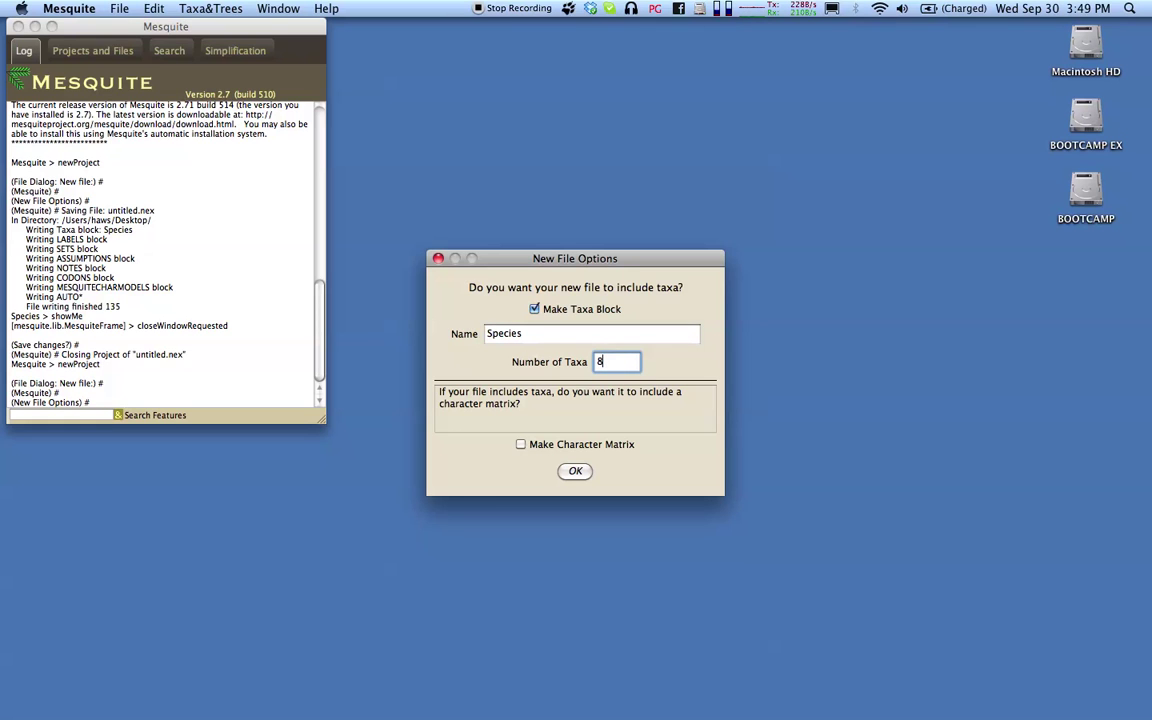
# Step: Create the project, enlarge its window, and open the Species taxa list
pyautogui.click(576, 471)
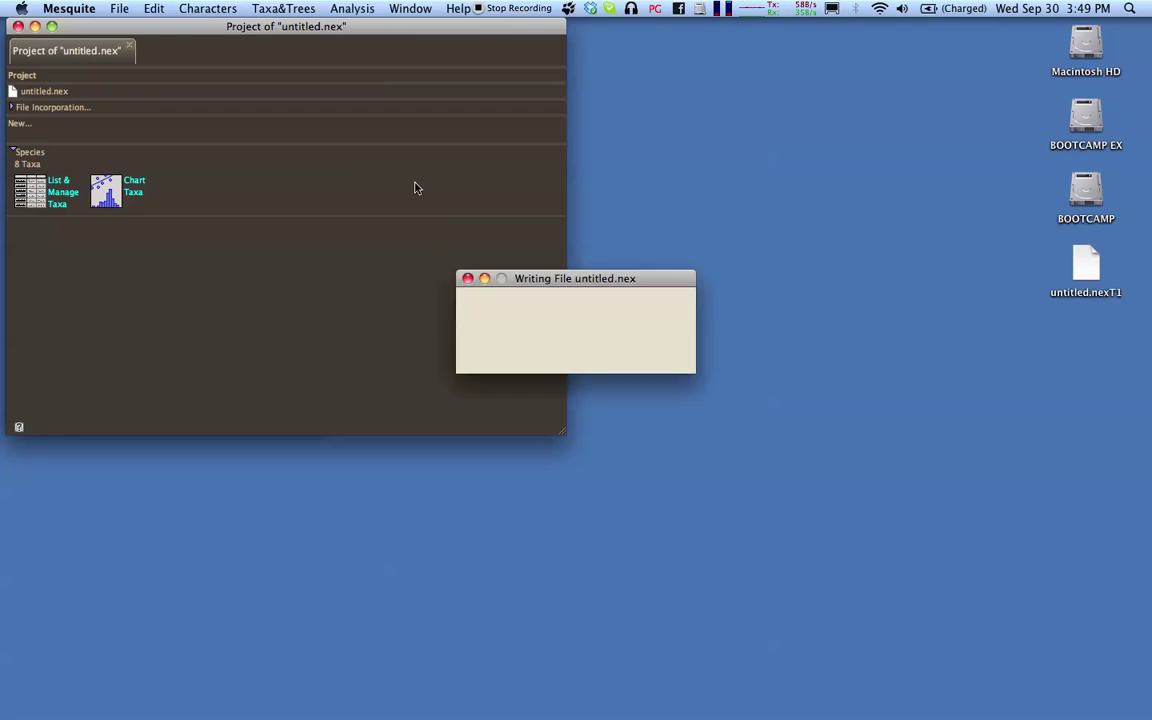
pyautogui.moveTo(565, 435); pyautogui.dragTo(1026, 666)
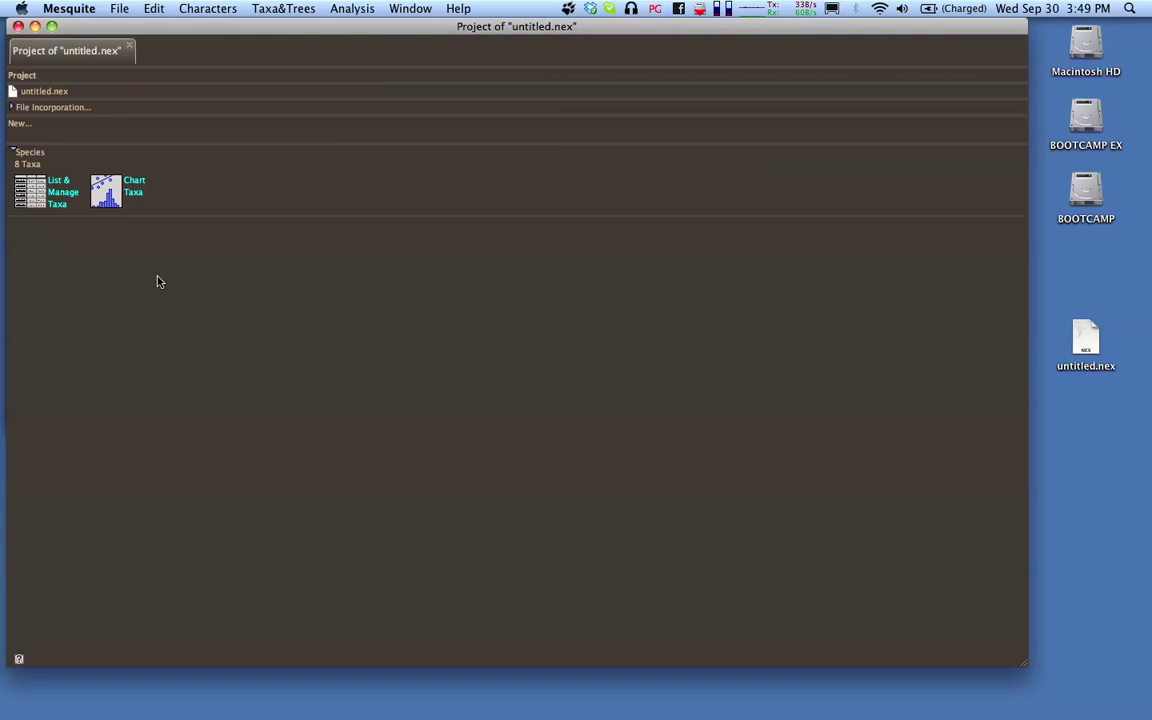
pyautogui.click(38, 189)
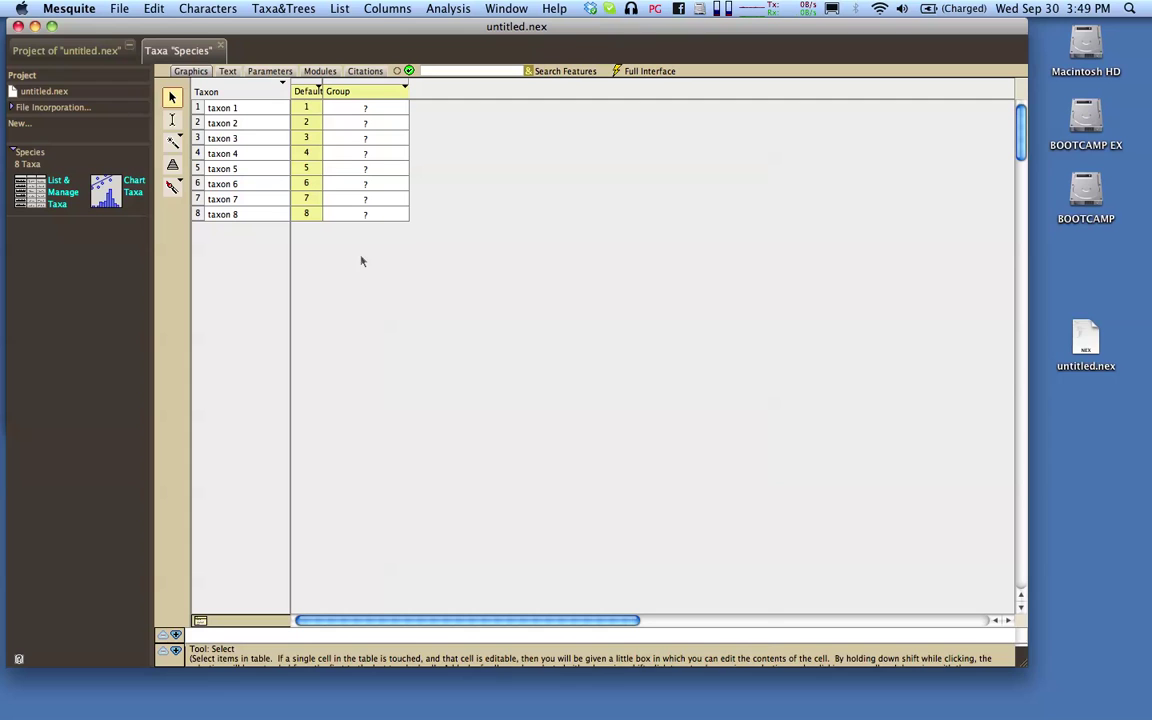
# Step: Rename Species taxa 1–4 to A, B, C and D
pyautogui.click(231, 110)
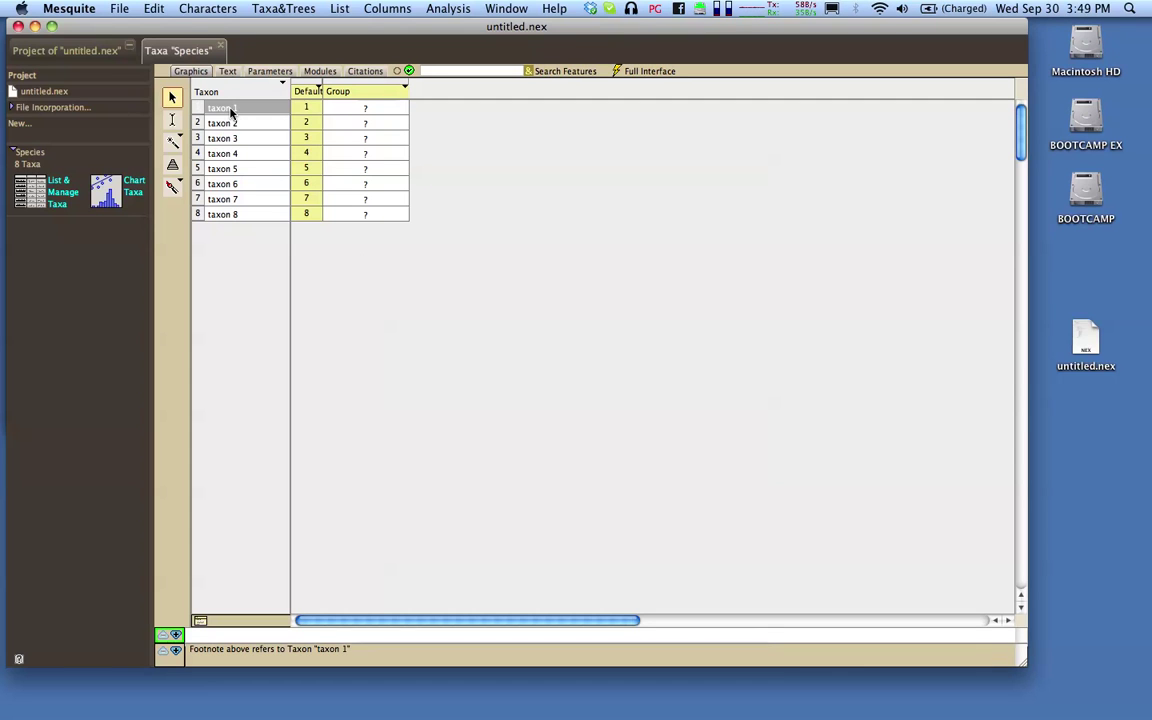
pyautogui.click(231, 110)
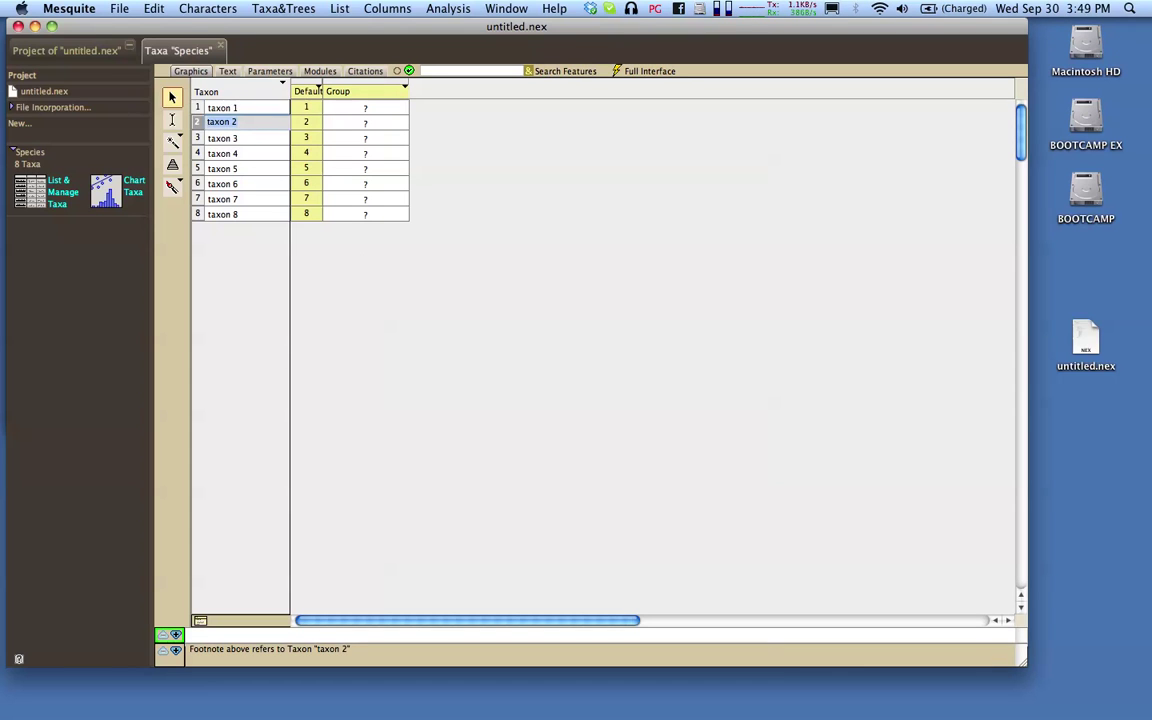
pyautogui.write('A')
pyautogui.press('Return')
pyautogui.write('B')
pyautogui.press('Return')
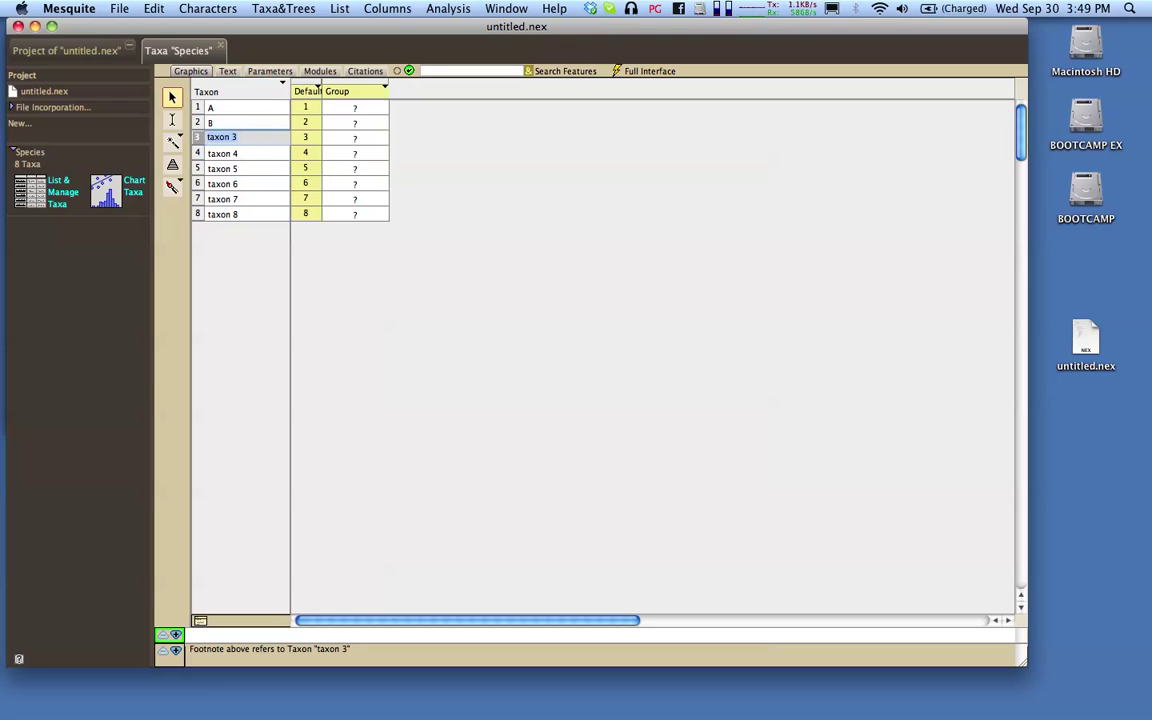
pyautogui.write('C')
pyautogui.press('Return')
pyautogui.write('D')
pyautogui.press('Return')
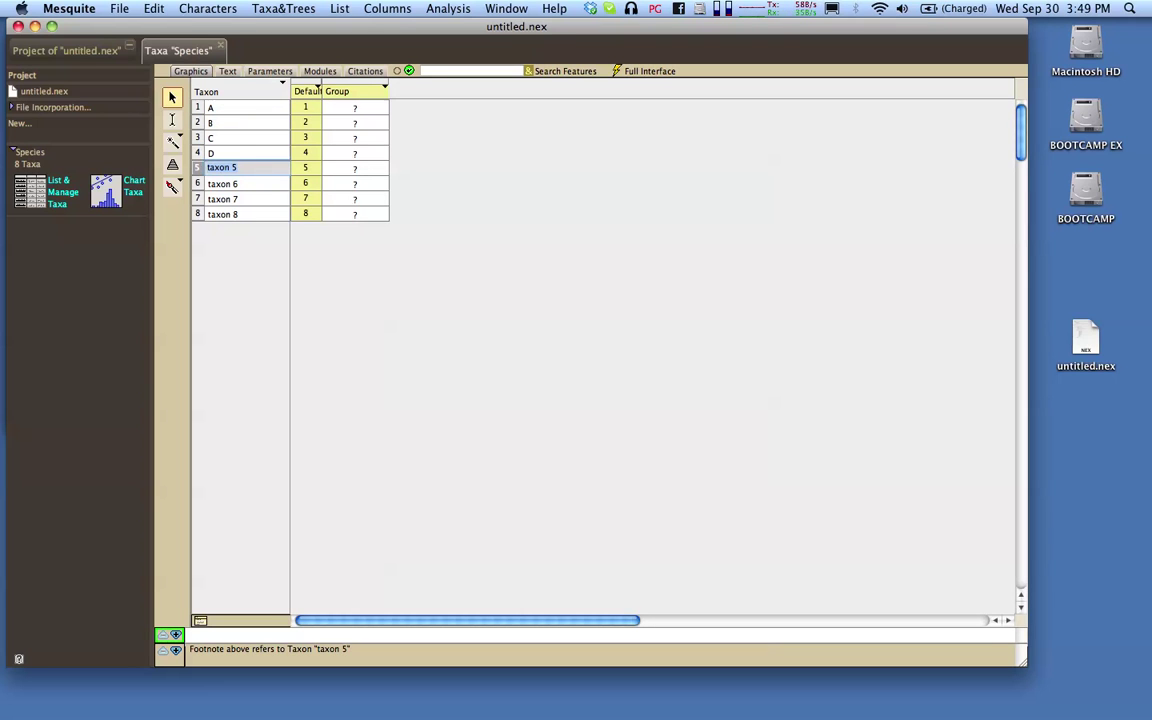
# Step: Rename Species taxa 5–8 to E, F, G and H
pyautogui.write('E')
pyautogui.press('Return')
pyautogui.write('F')
pyautogui.press('Return')
pyautogui.write('G')
pyautogui.press('Return')
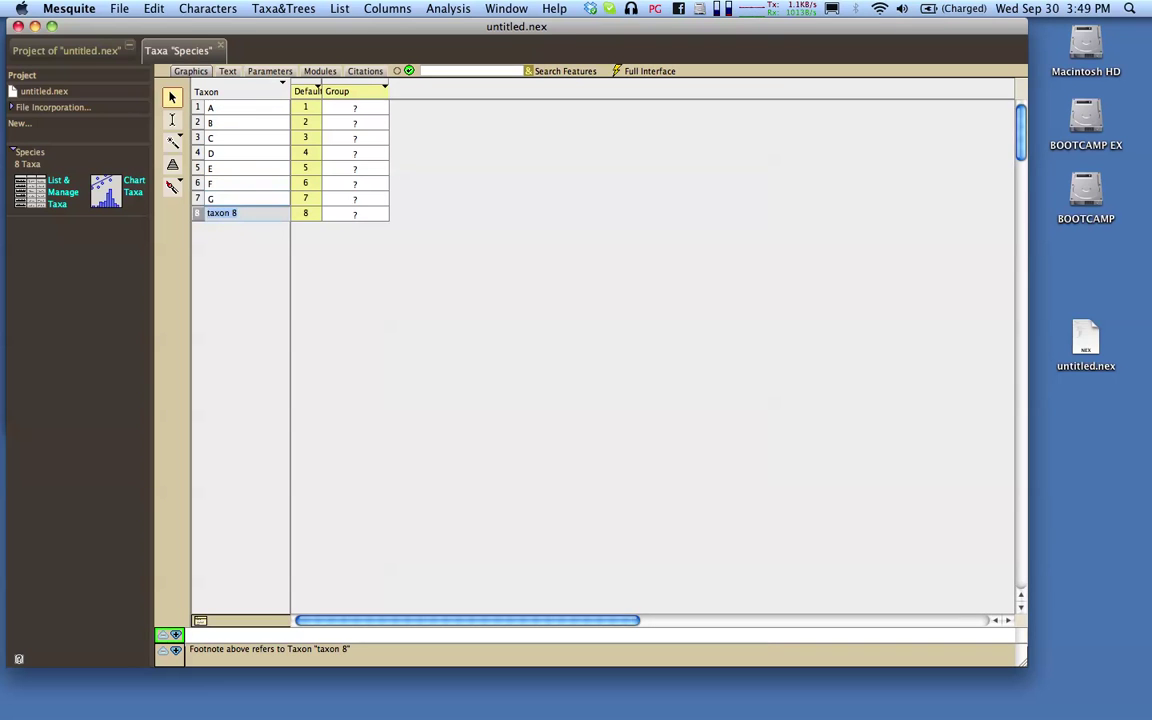
pyautogui.write('H')
pyautogui.press('Return')
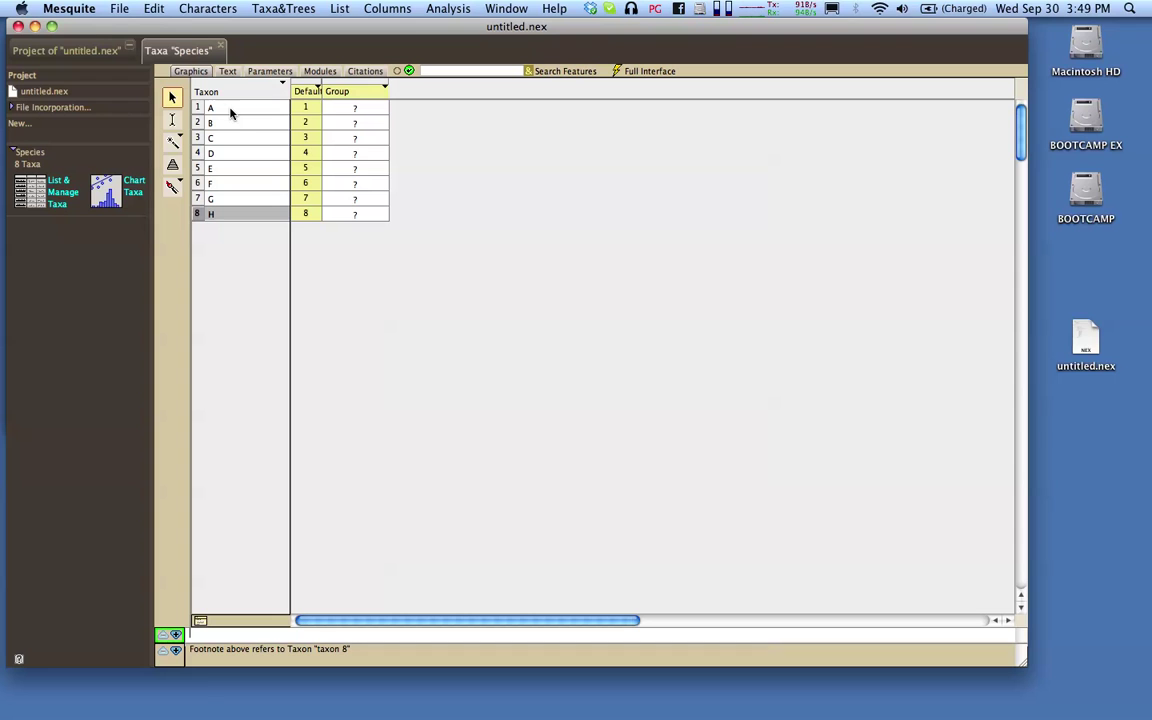
# Step: Create a new taxa block named Genes with 8 taxa via Taxa&Trees > New Block of Taxa
pyautogui.click(277, 11)
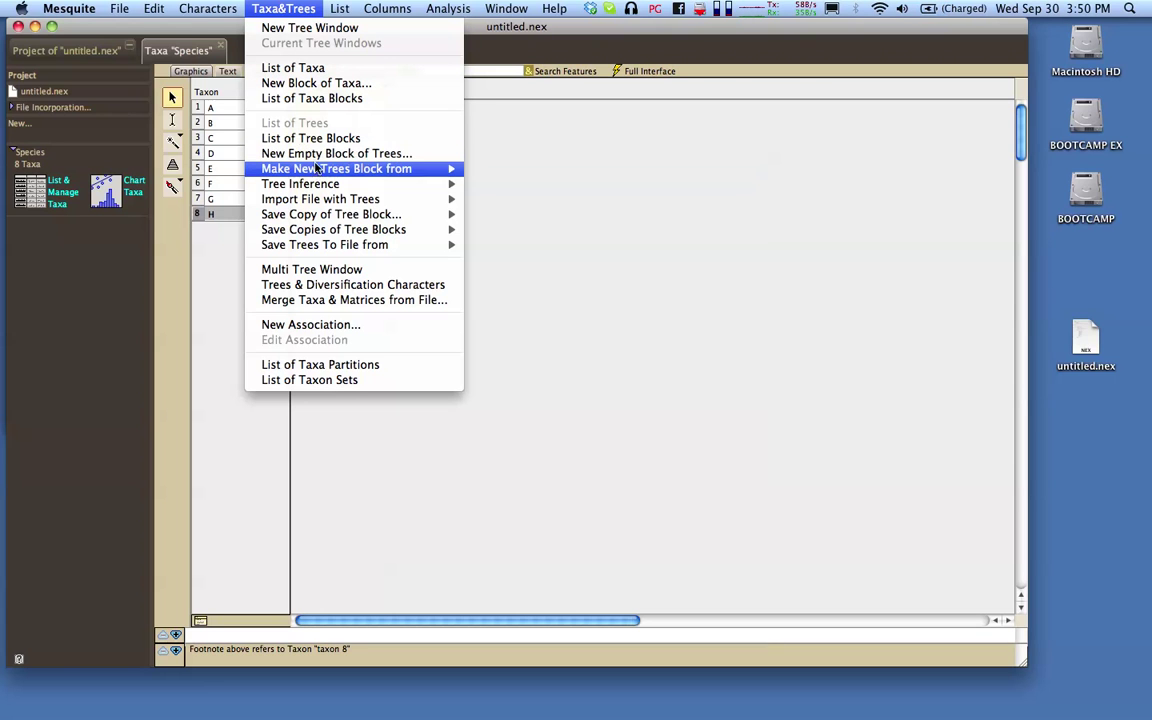
pyautogui.moveTo(316, 171)
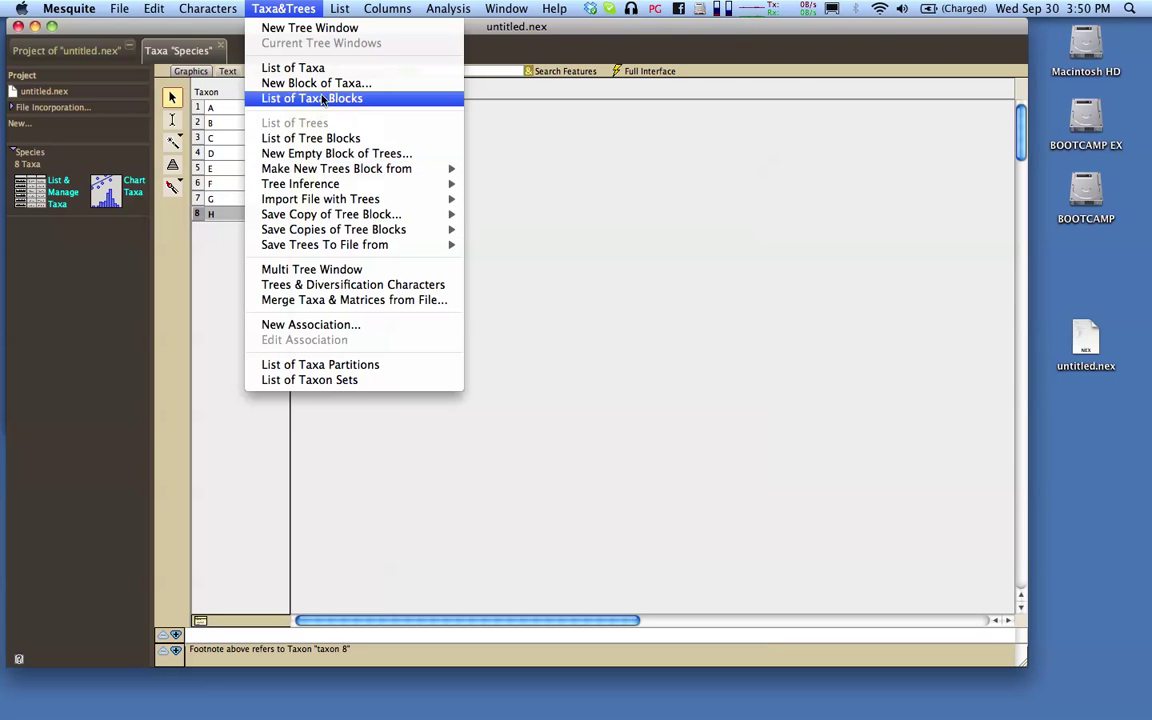
pyautogui.click(322, 88)
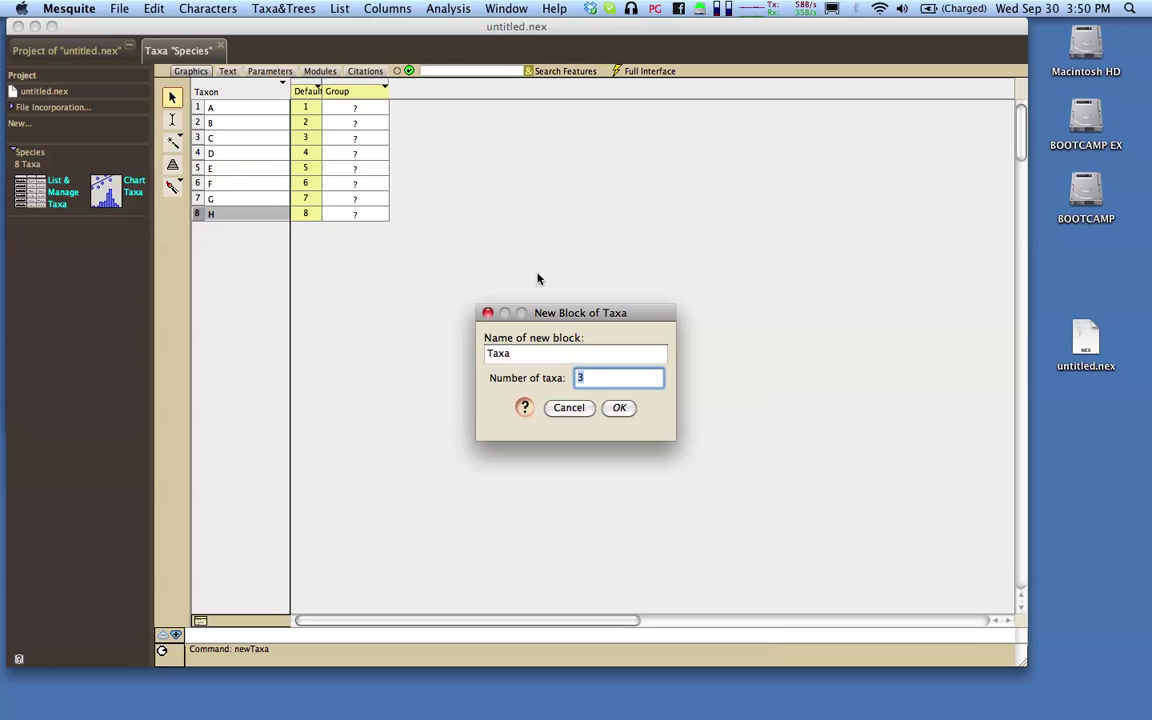
pyautogui.doubleClick(539, 354)
pyautogui.write('Genes')
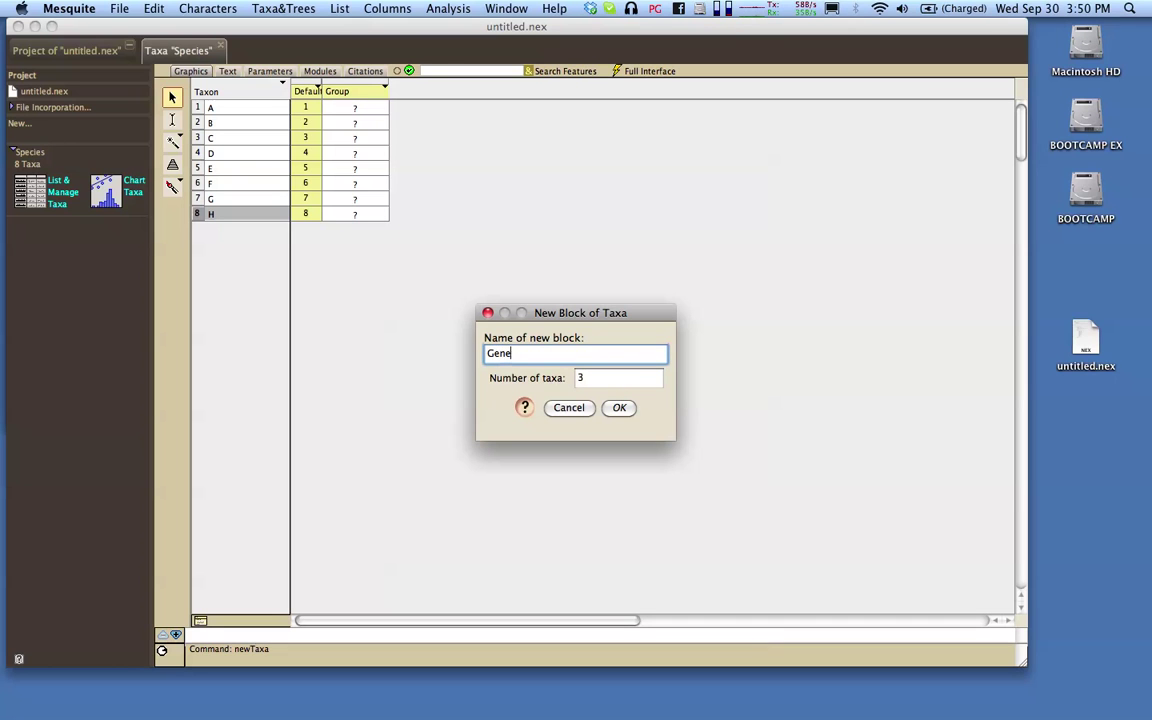
pyautogui.doubleClick(612, 380)
pyautogui.write('8')
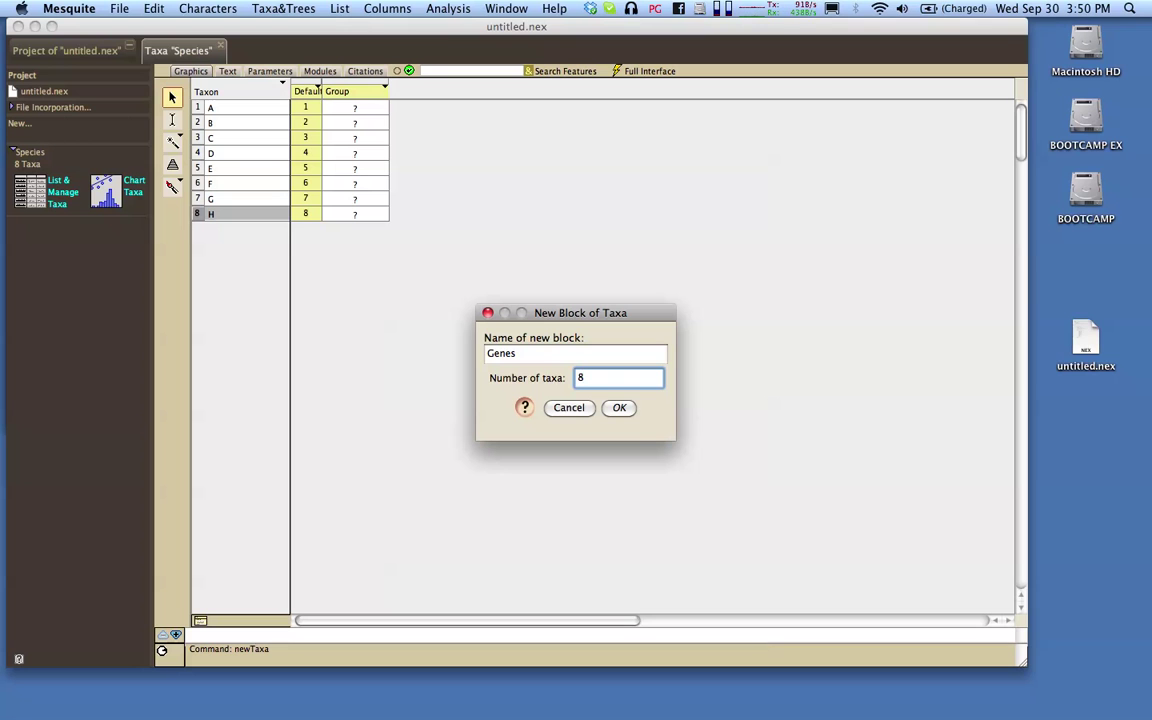
pyautogui.click(622, 411)
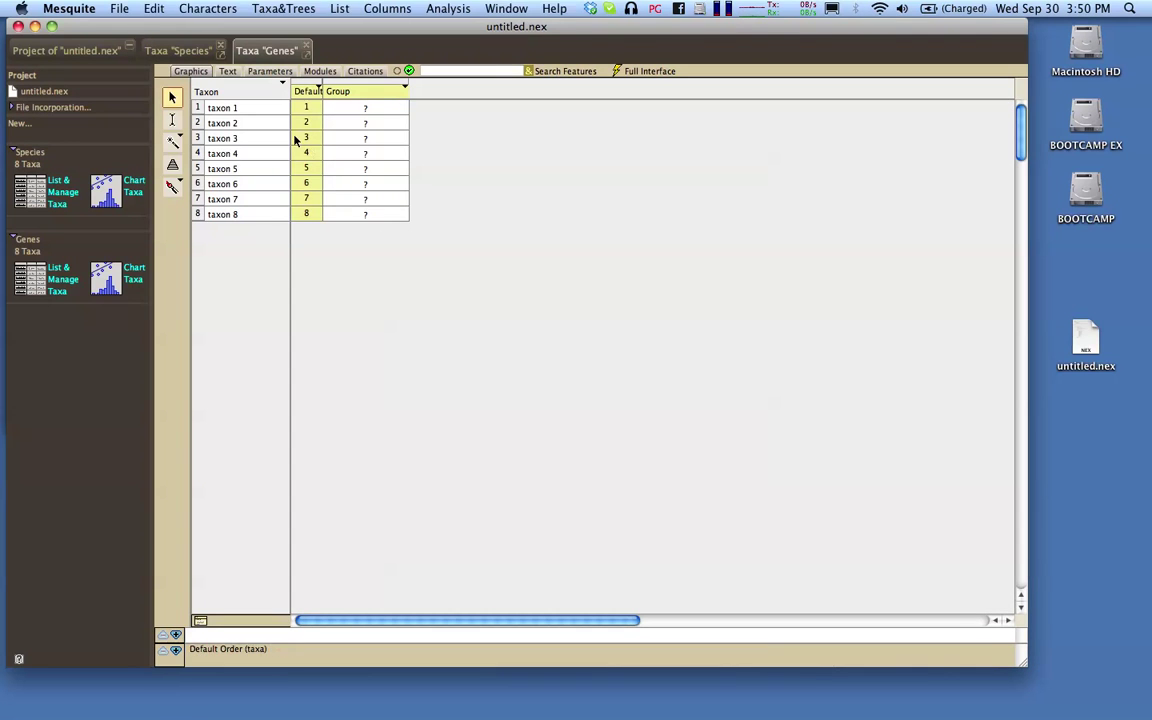
# Step: Rename Genes taxa 1–4 to a, b, c and d
pyautogui.click(238, 110)
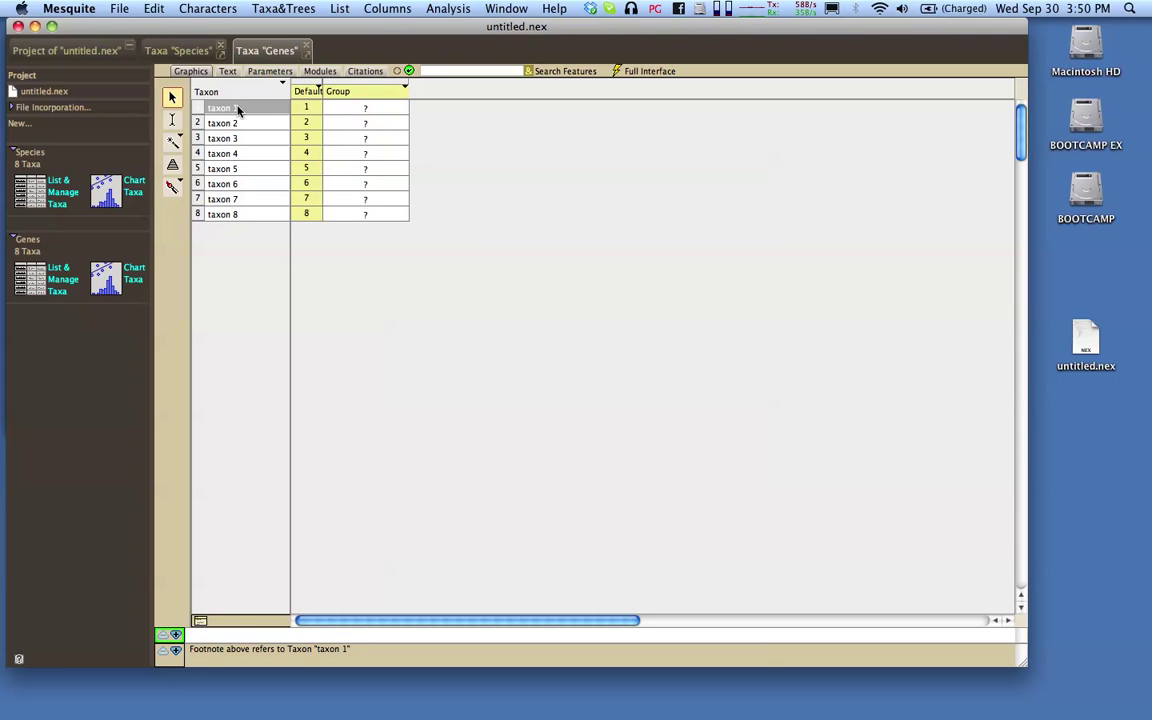
pyautogui.doubleClick(238, 110)
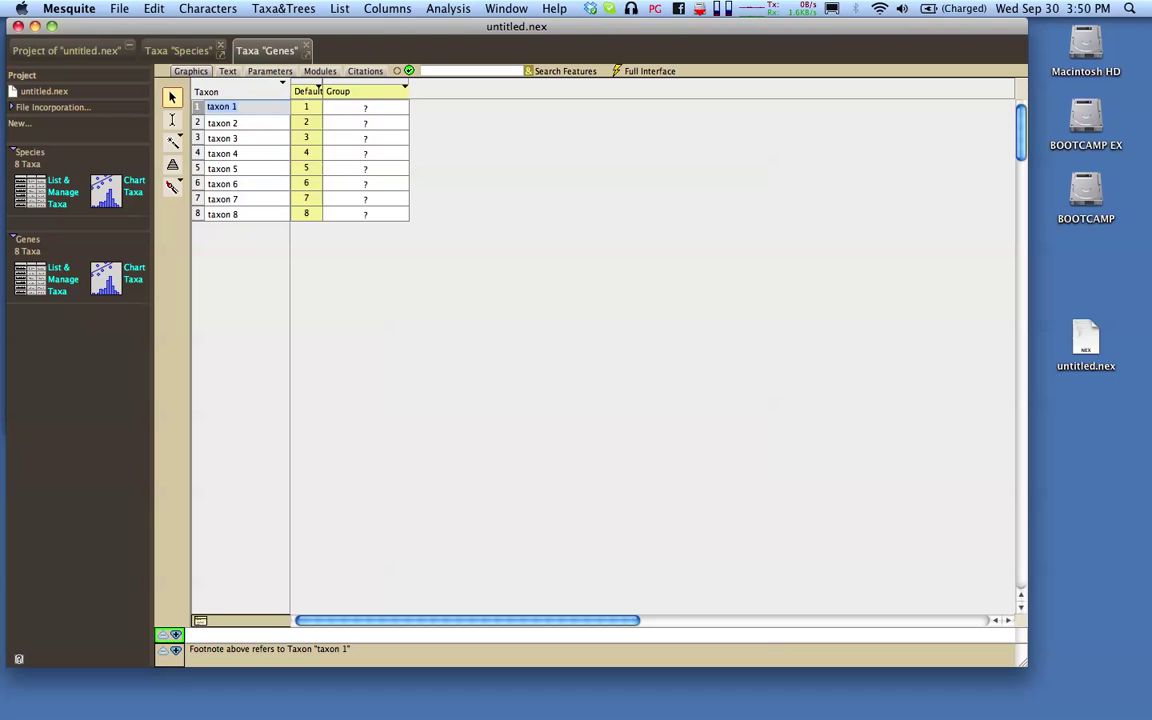
pyautogui.write('a')
pyautogui.press('Return')
pyautogui.write('b')
pyautogui.press('Return')
pyautogui.write('c')
pyautogui.press('Return')
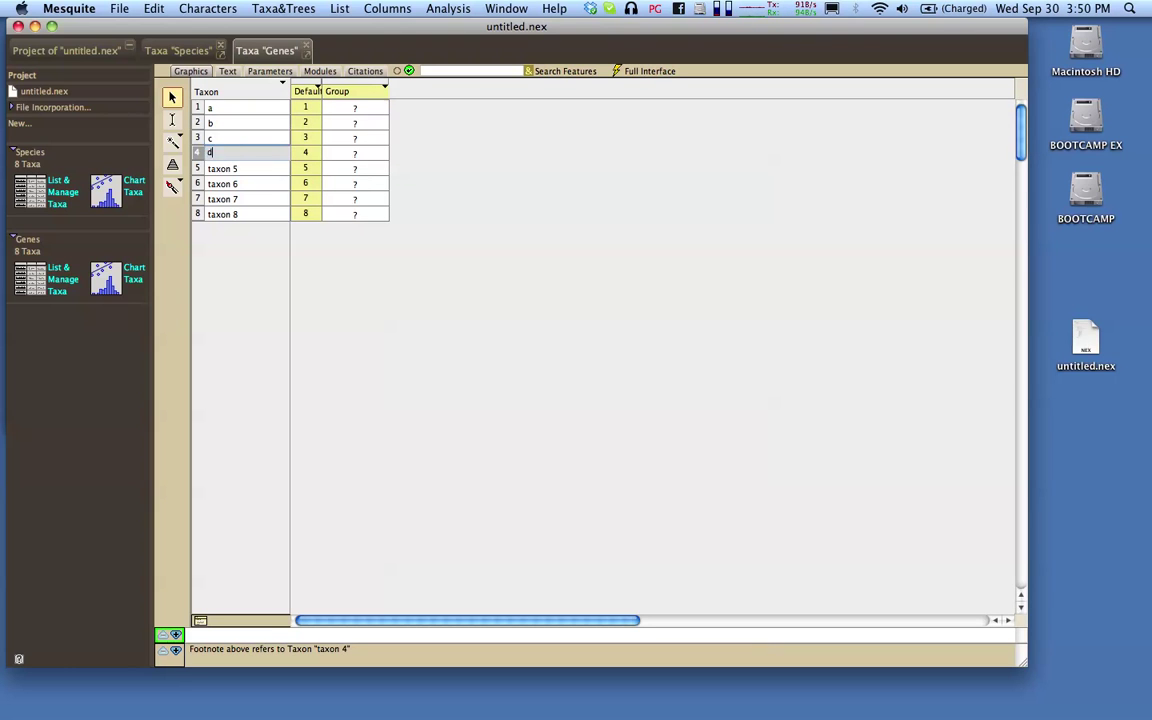
pyautogui.write('d')
pyautogui.press('Return')
# Step: Rename the remaining Genes taxa e through h, then check the Species and Genes lists
pyautogui.write('e')
pyautogui.press('Return')
pyautogui.write('f g h')
pyautogui.press('Return')
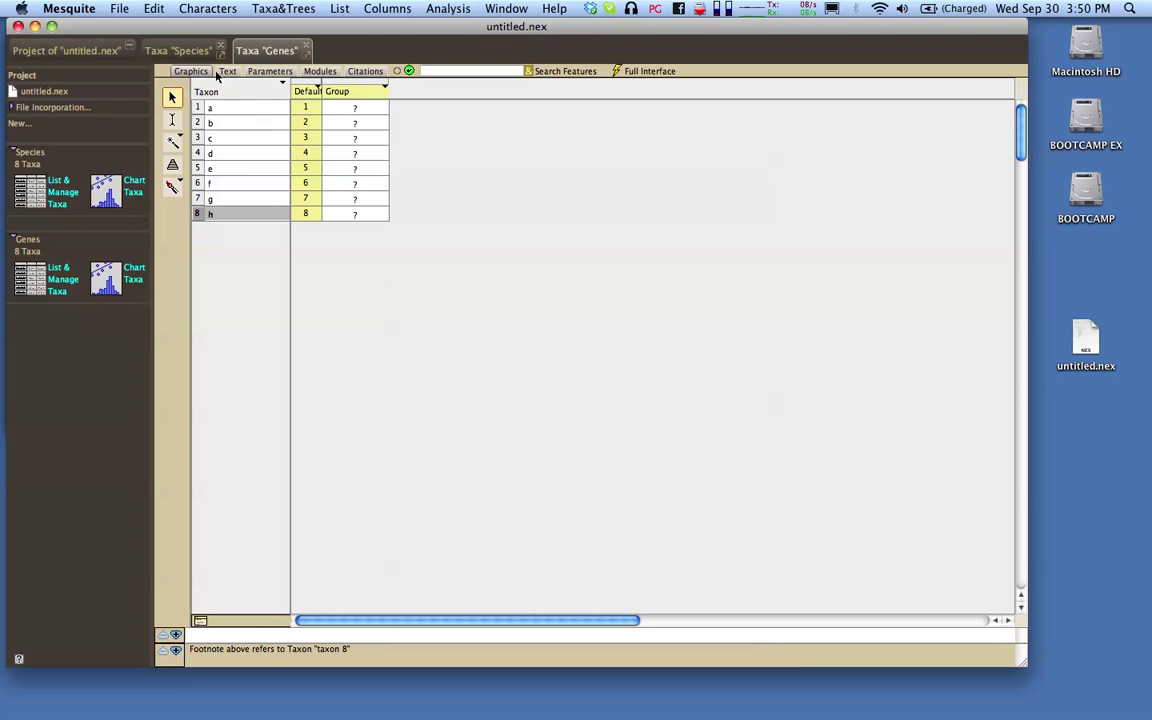
pyautogui.click(183, 52)
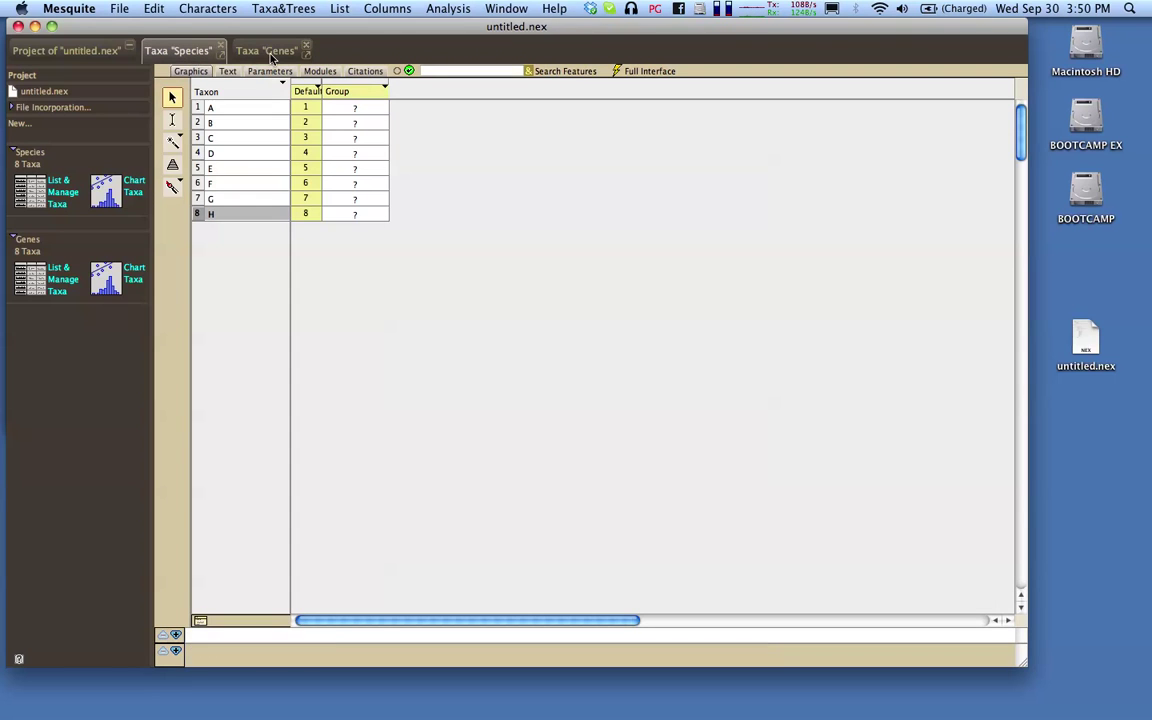
pyautogui.click(268, 51)
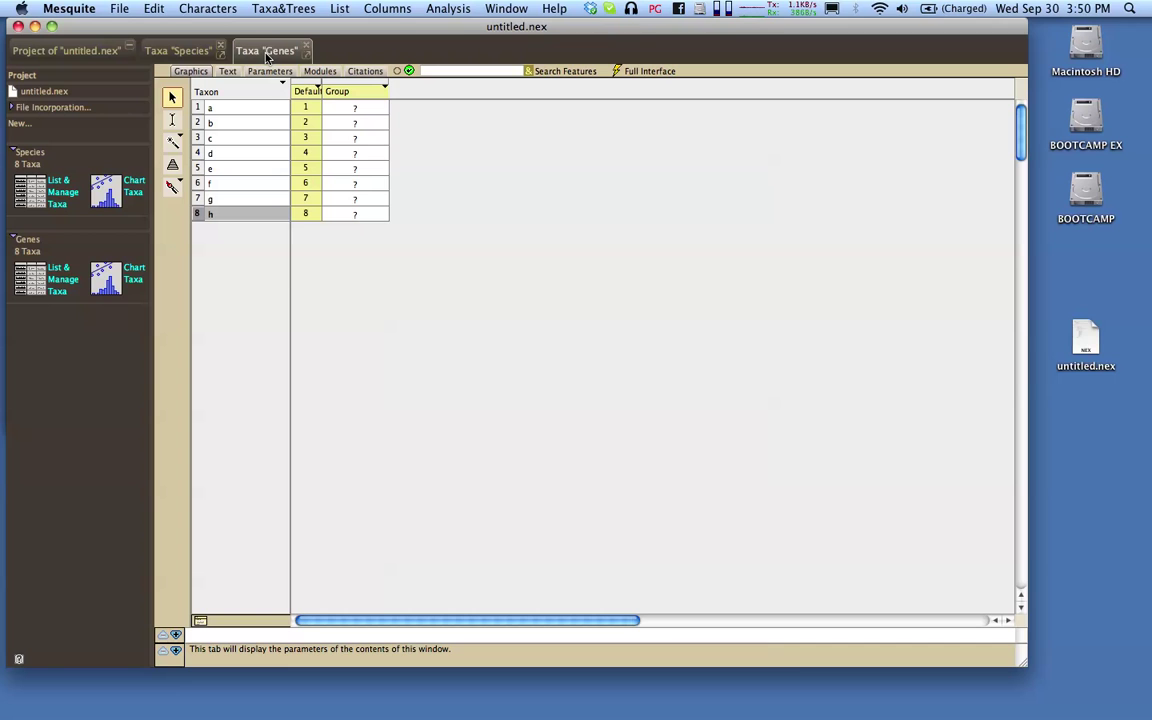
# Step: Add a taxa association with Species as the containing block, keeping the name 'Taxa Association'
pyautogui.click(276, 10)
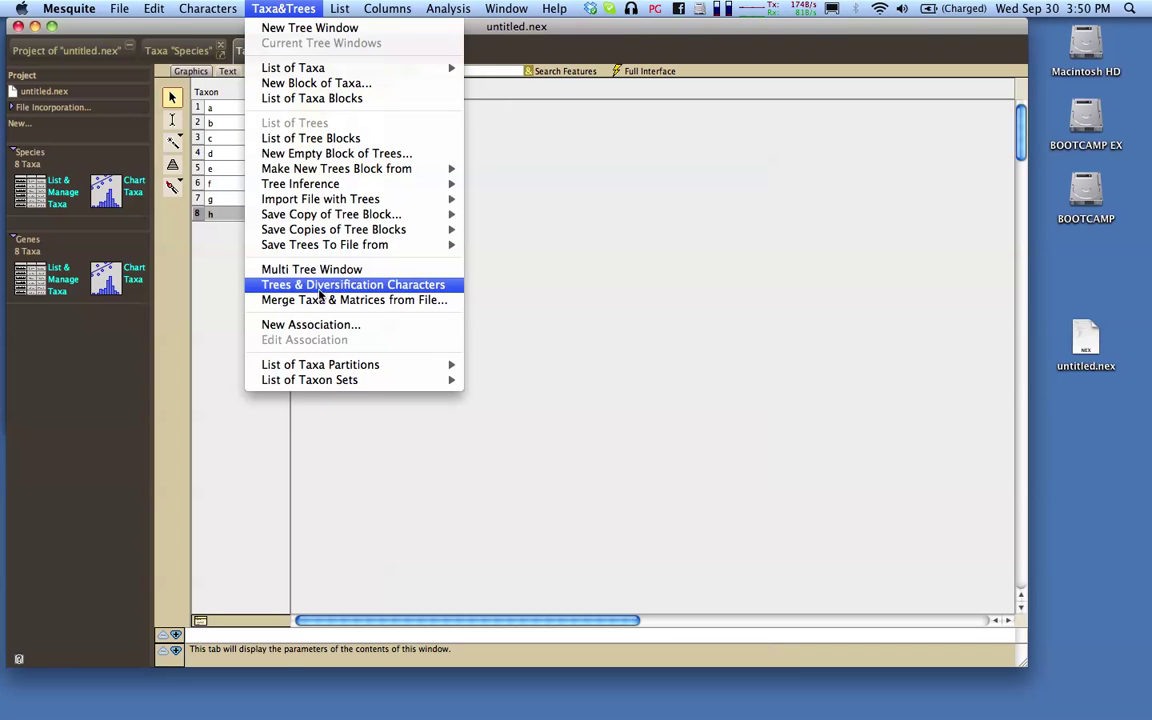
pyautogui.click(319, 326)
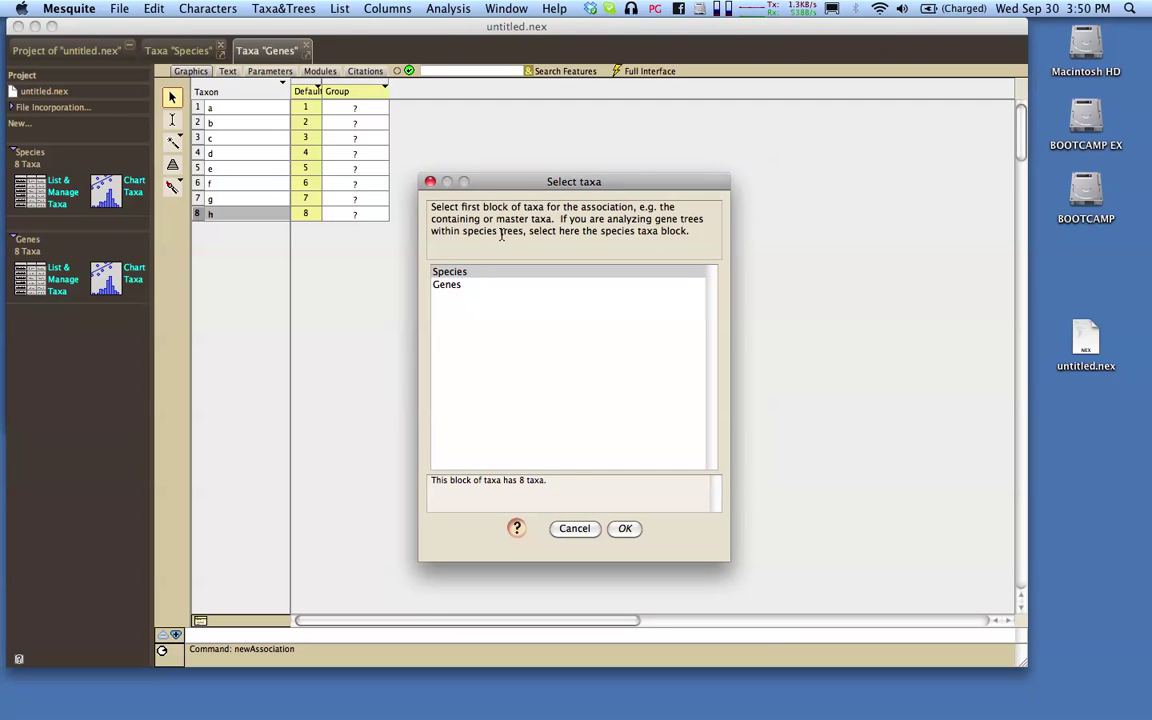
pyautogui.click(450, 275)
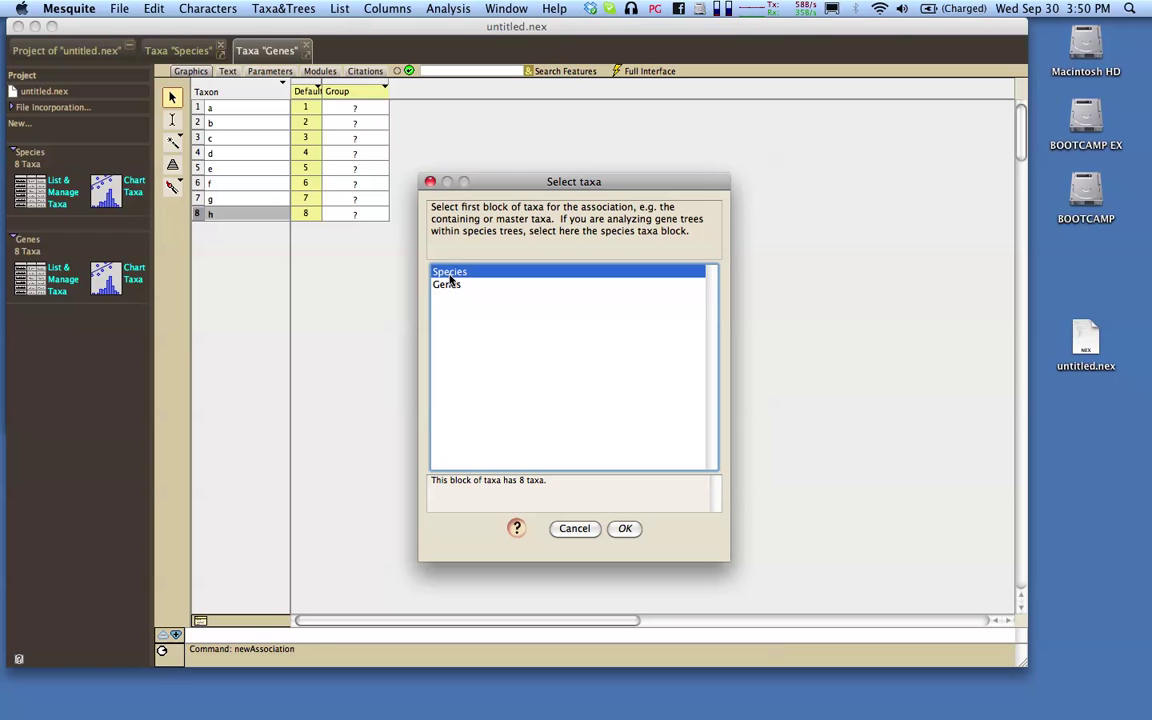
pyautogui.click(625, 529)
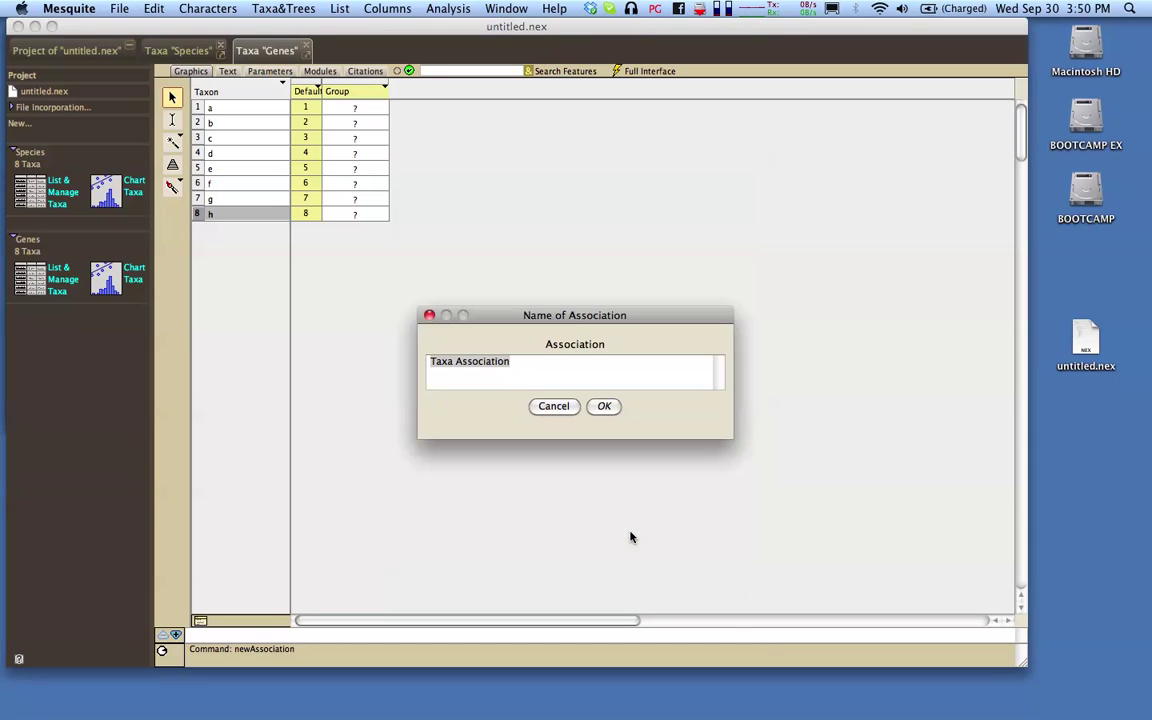
pyautogui.click(605, 406)
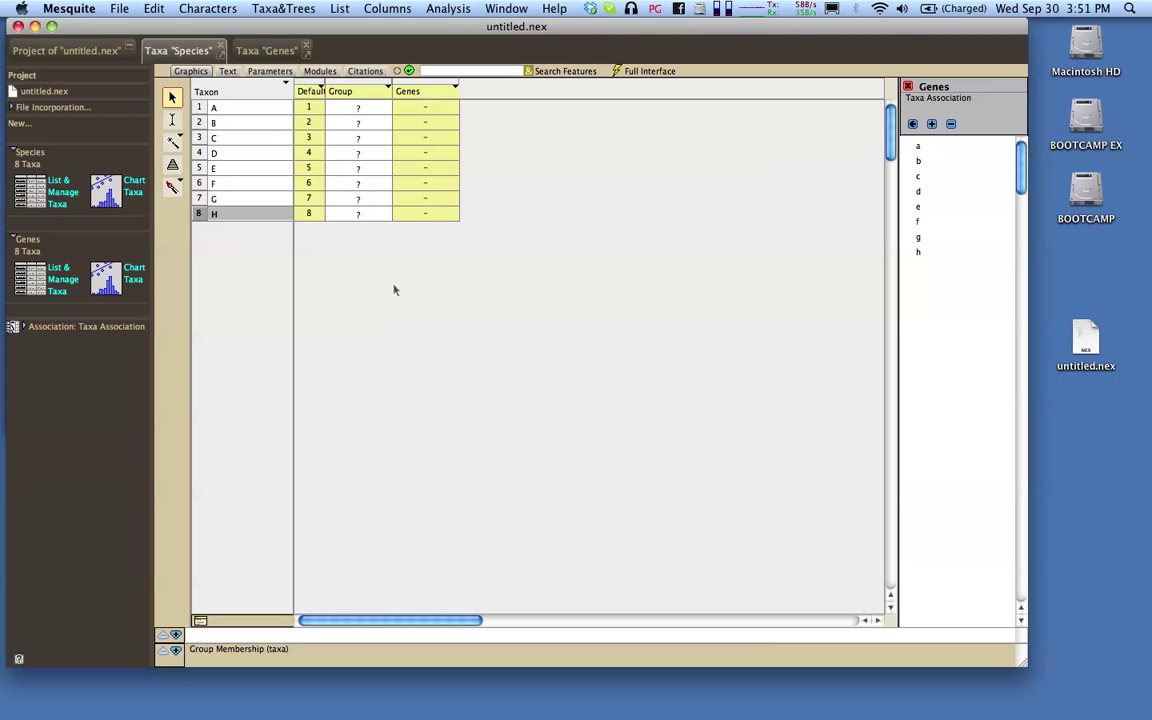
# Step: Link species A, B, C and D to genes a, b, c and d
pyautogui.click(414, 110)
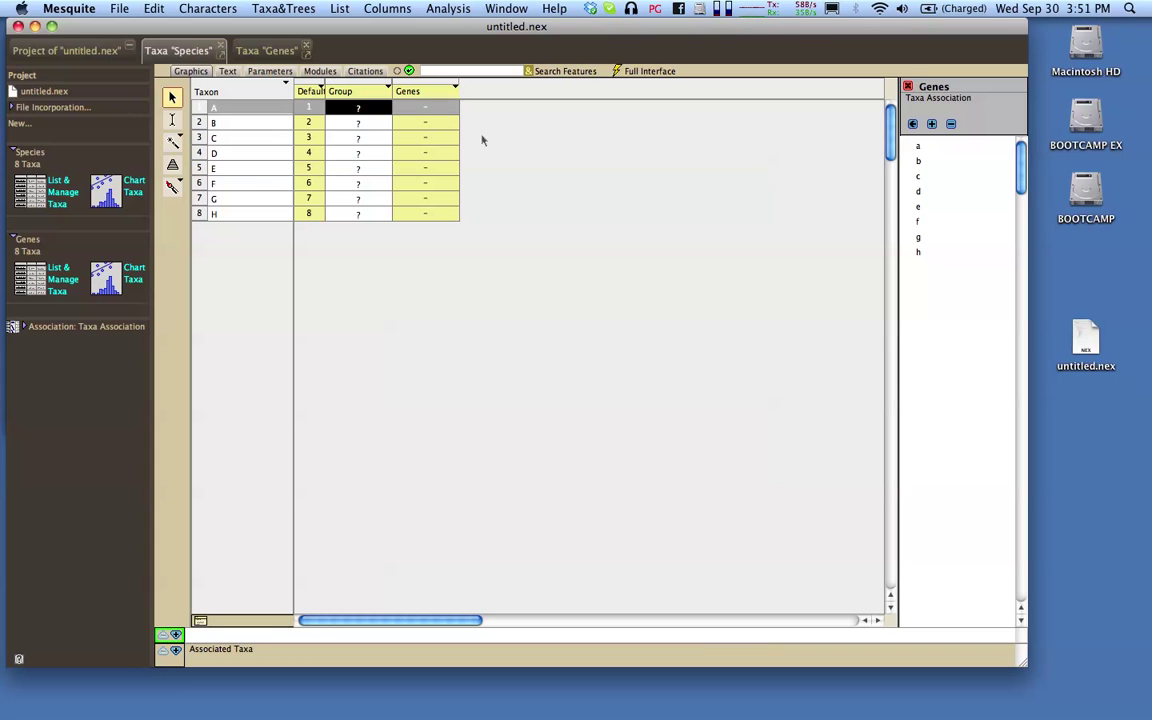
pyautogui.click(921, 147)
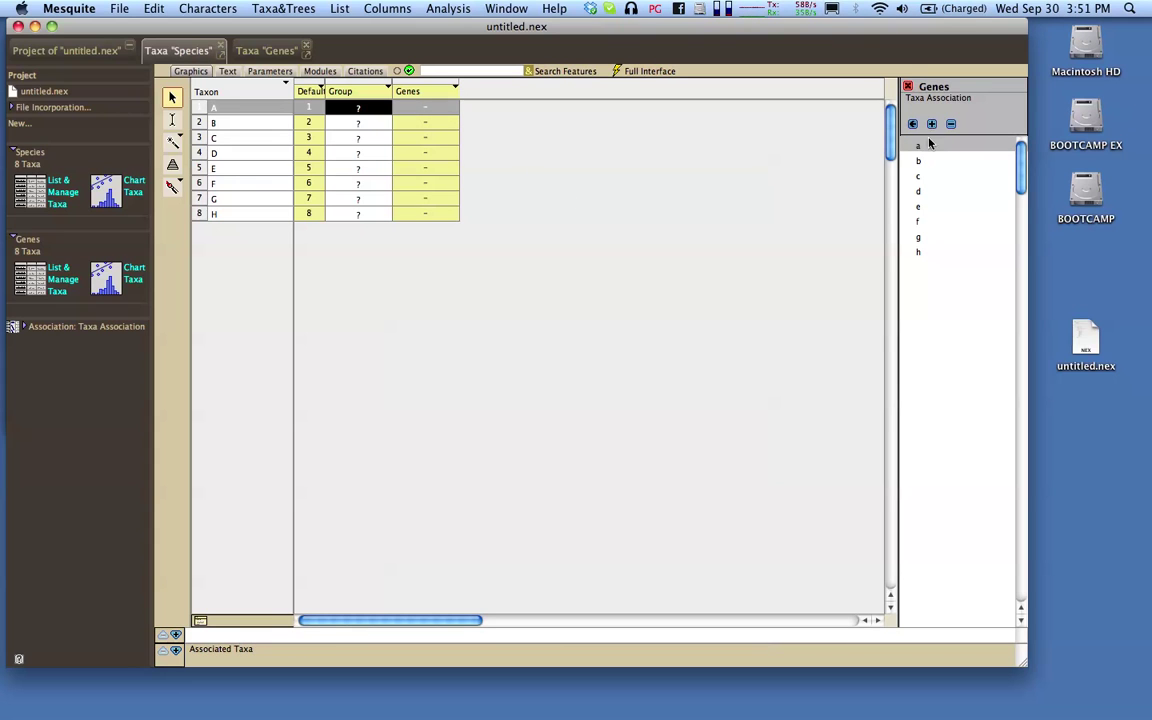
pyautogui.click(932, 124)
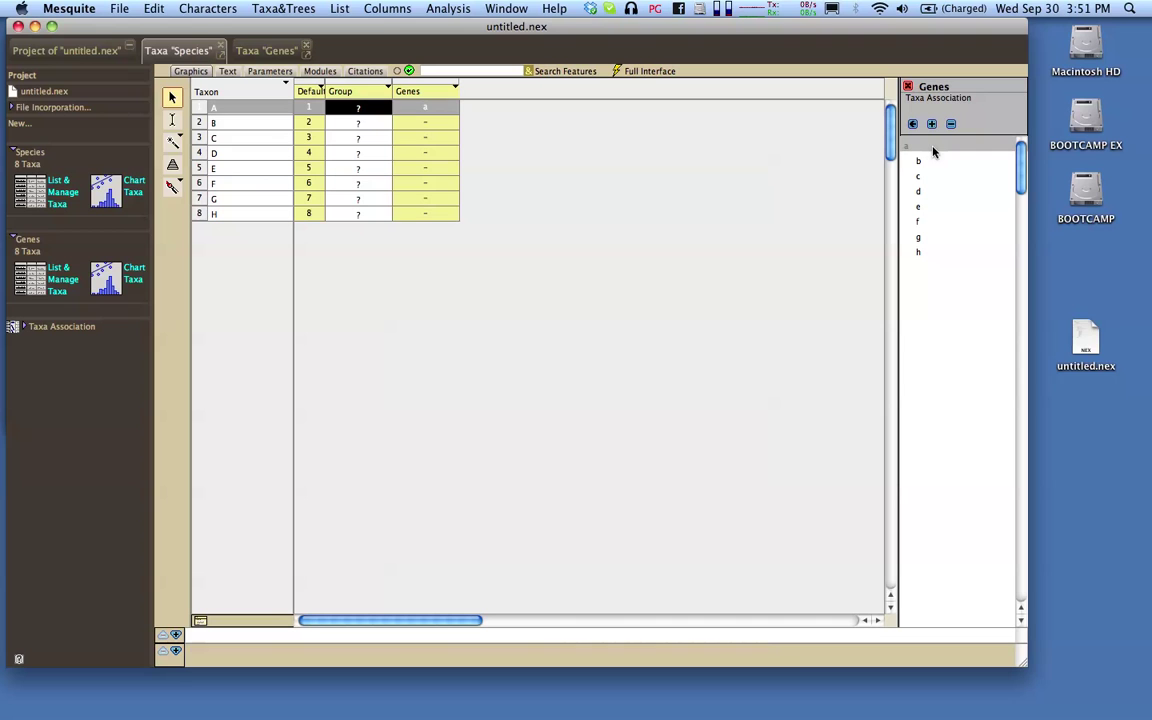
pyautogui.click(446, 122)
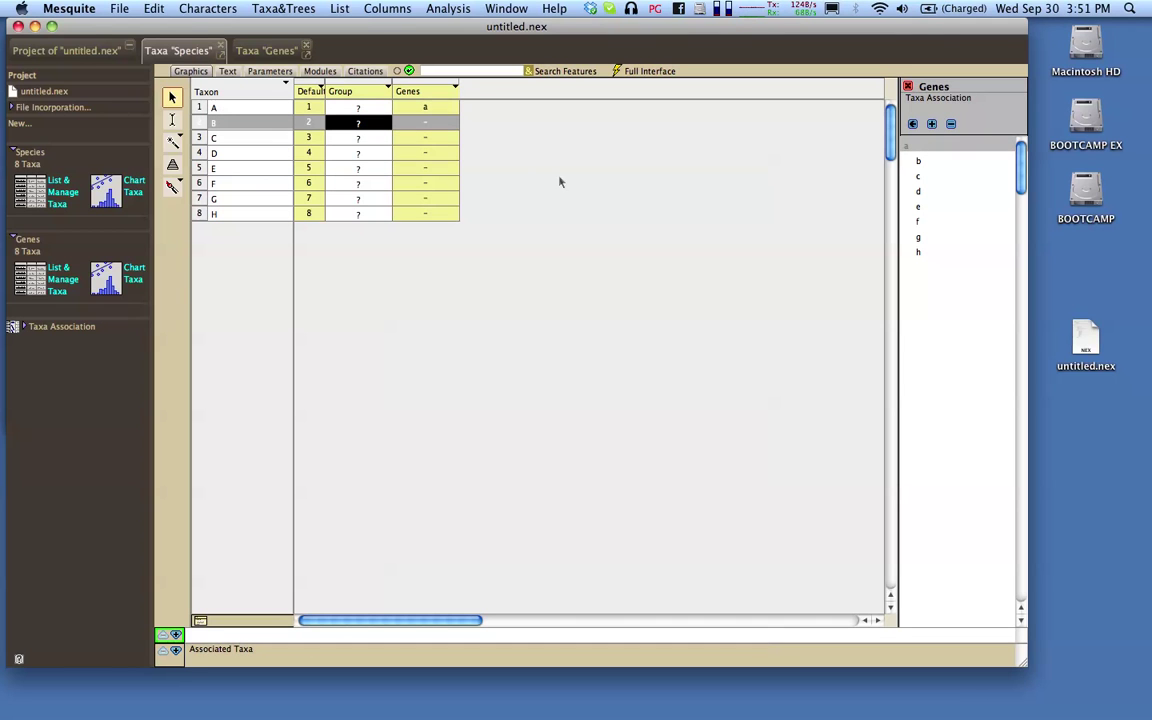
pyautogui.click(933, 161)
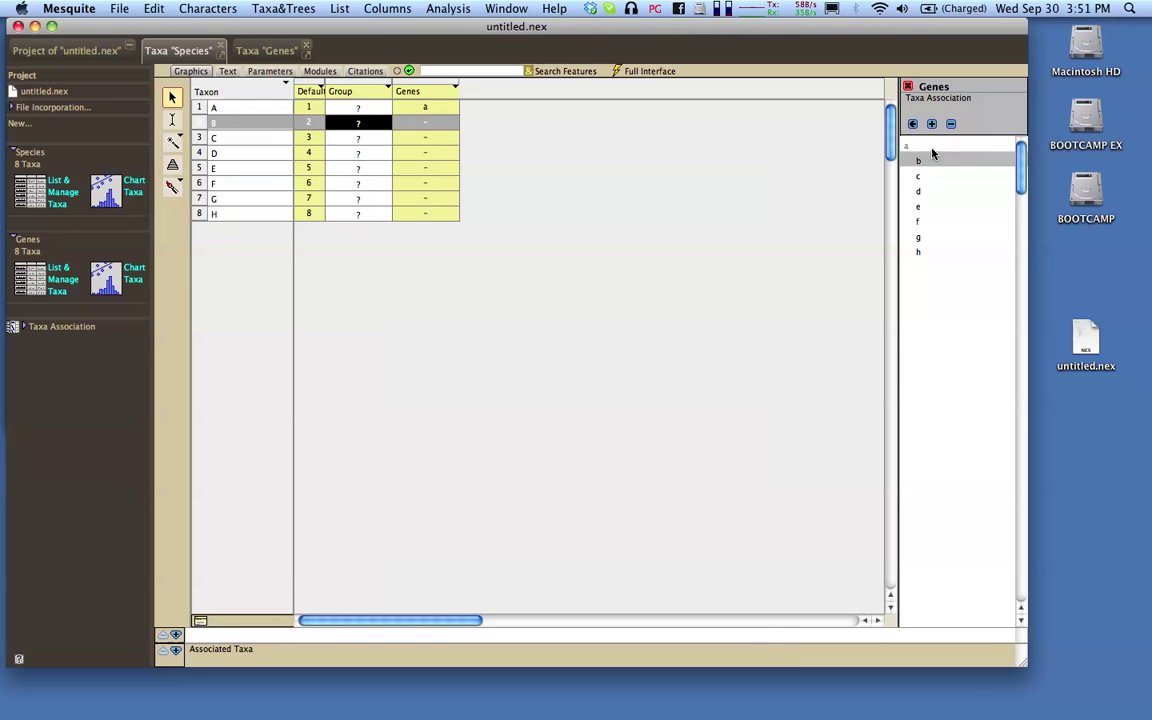
pyautogui.click(445, 137)
pyautogui.click(940, 177)
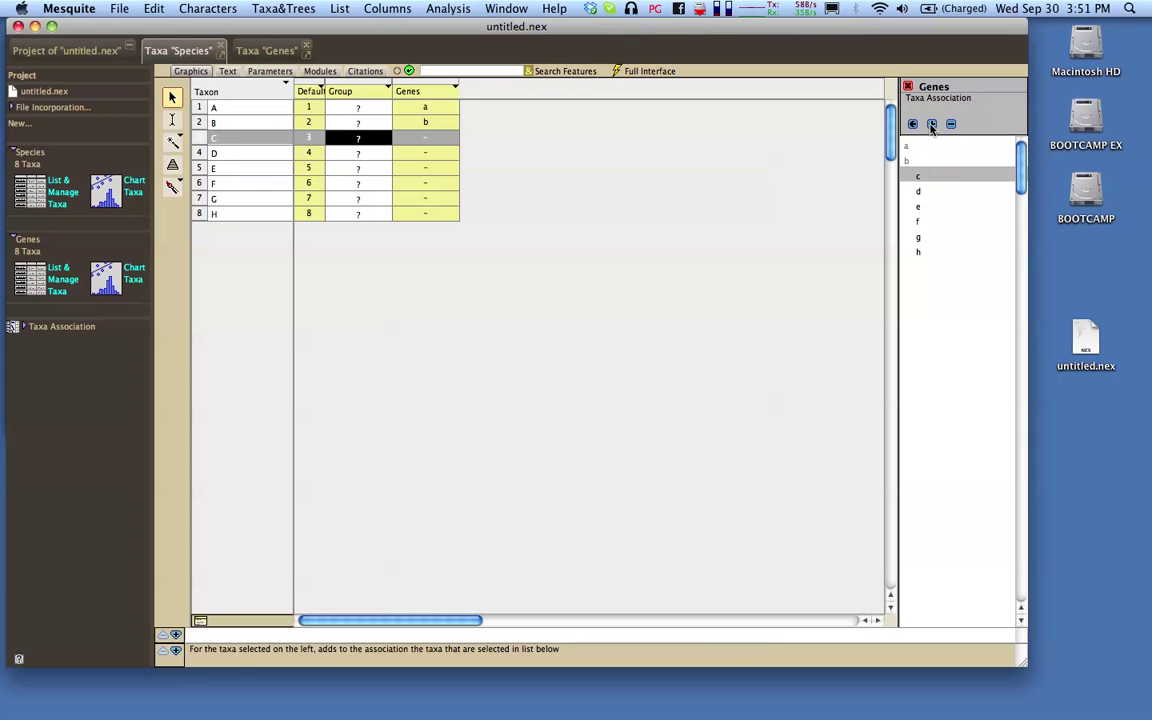
pyautogui.click(932, 124)
pyautogui.click(438, 157)
pyautogui.click(940, 191)
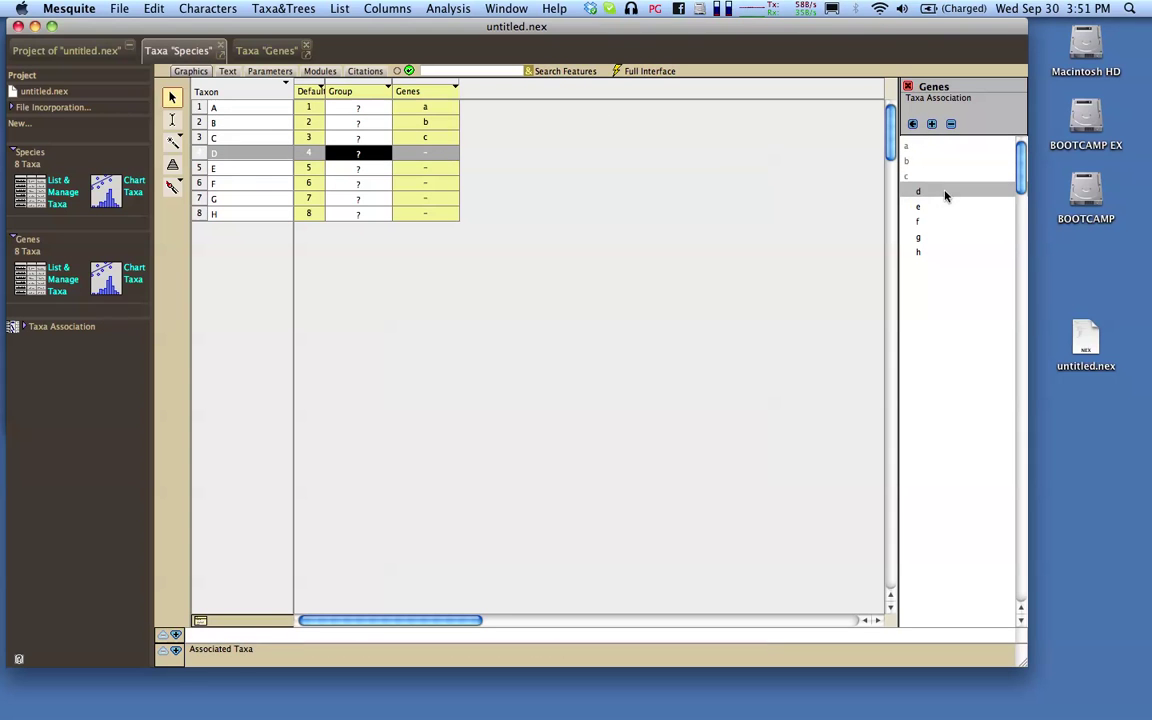
pyautogui.click(932, 124)
# Step: Link species E, F, G and H to genes e, f, g and h
pyautogui.click(450, 168)
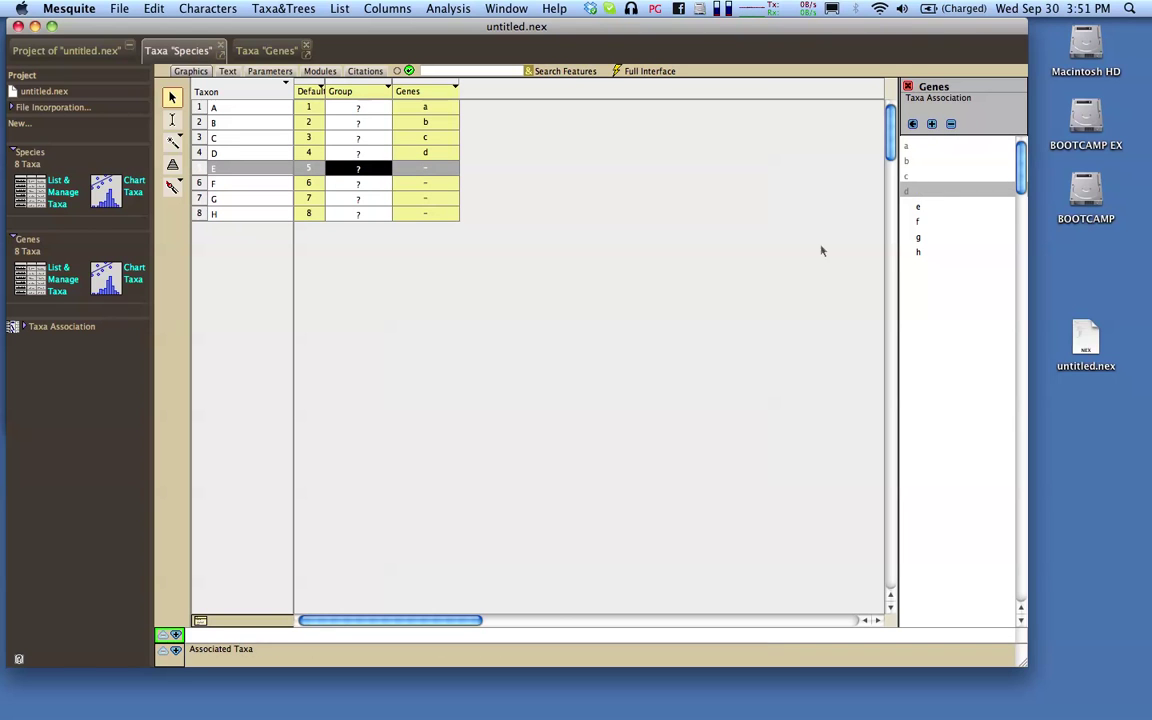
pyautogui.click(918, 207)
pyautogui.click(932, 124)
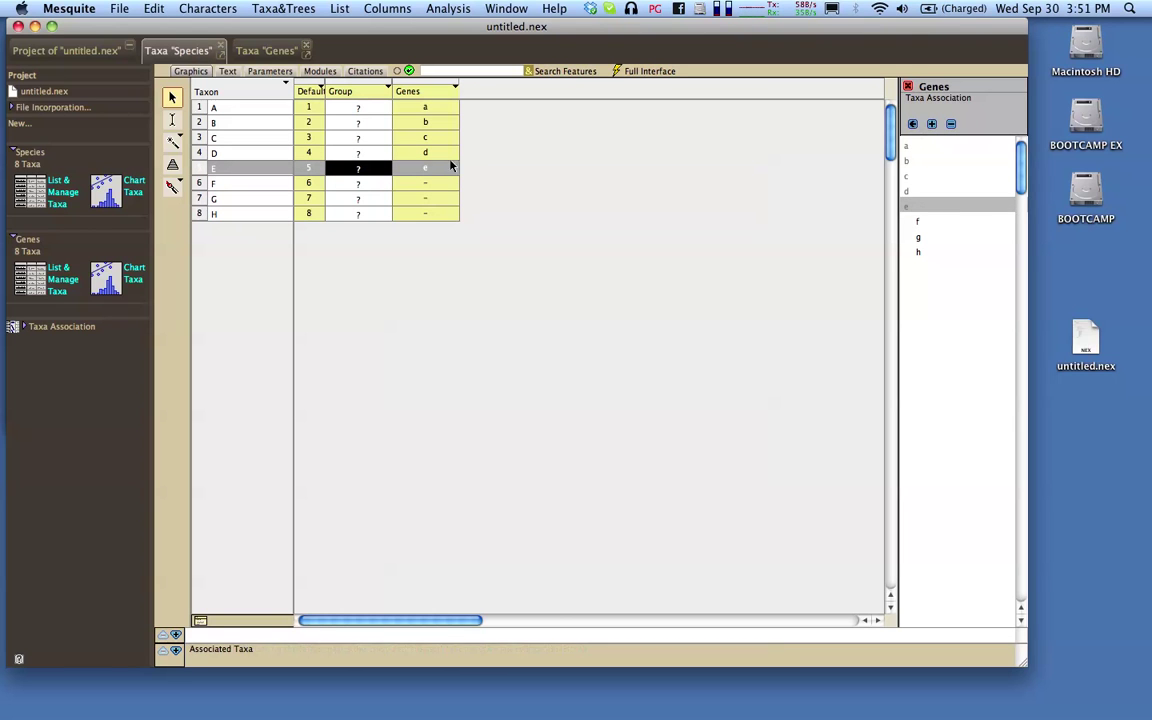
pyautogui.click(432, 182)
pyautogui.click(918, 221)
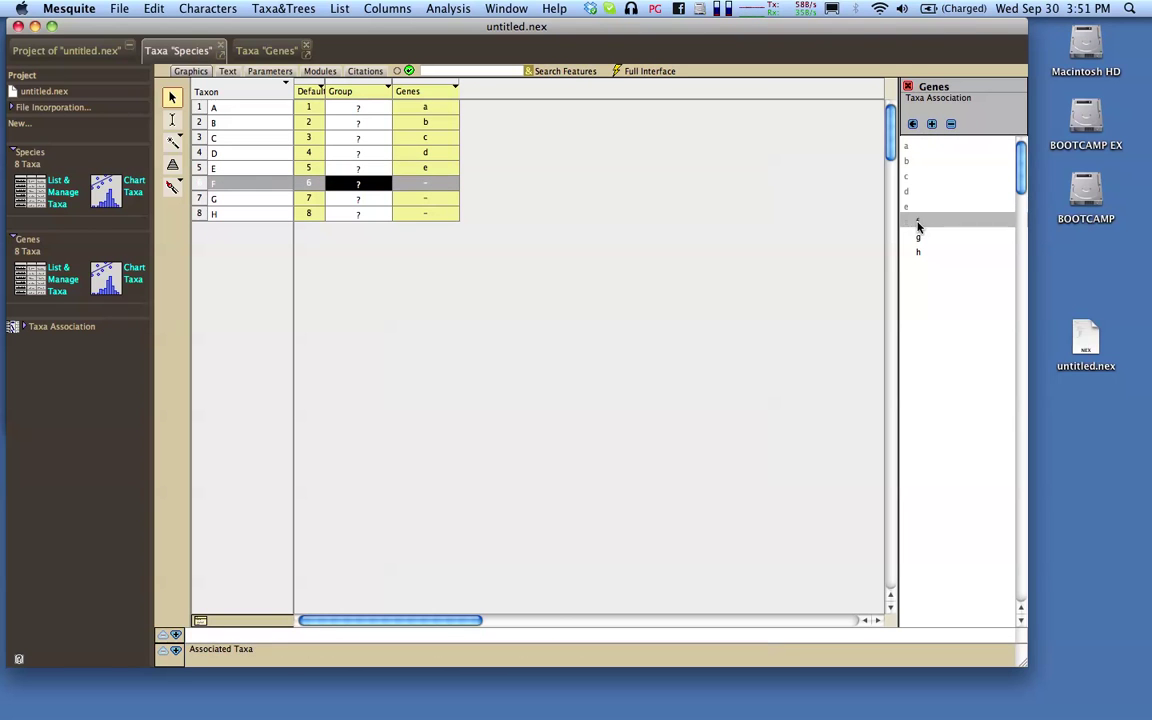
pyautogui.click(932, 124)
pyautogui.click(440, 199)
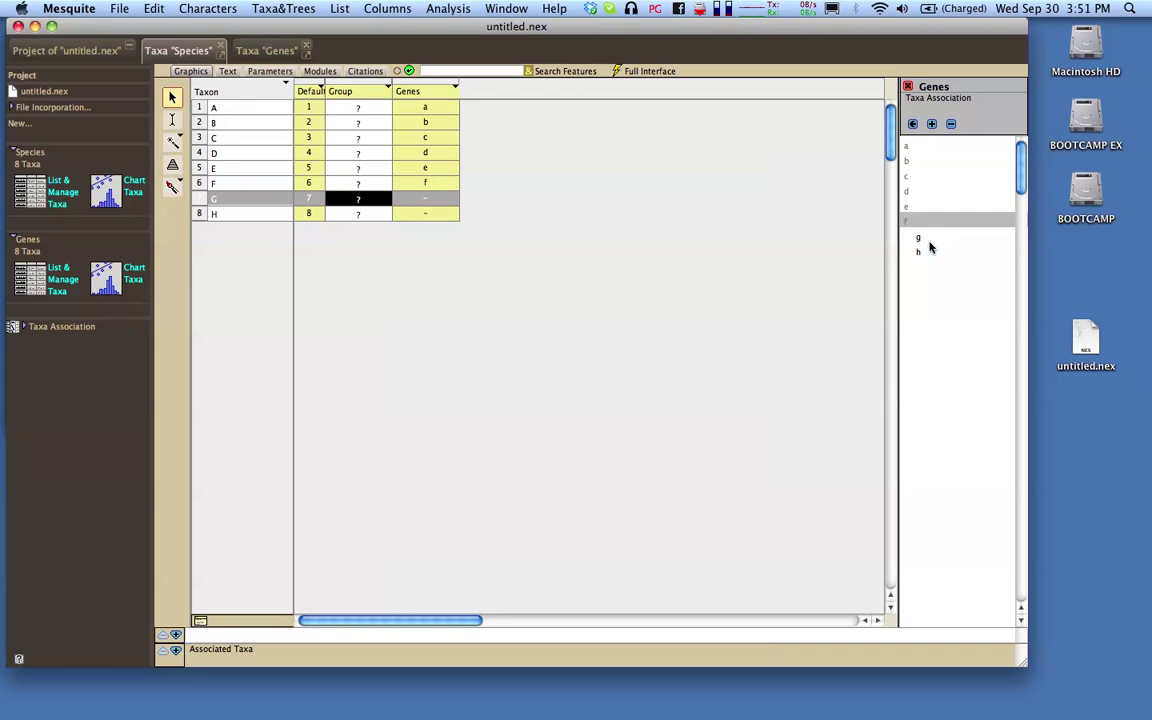
pyautogui.click(933, 239)
pyautogui.click(932, 124)
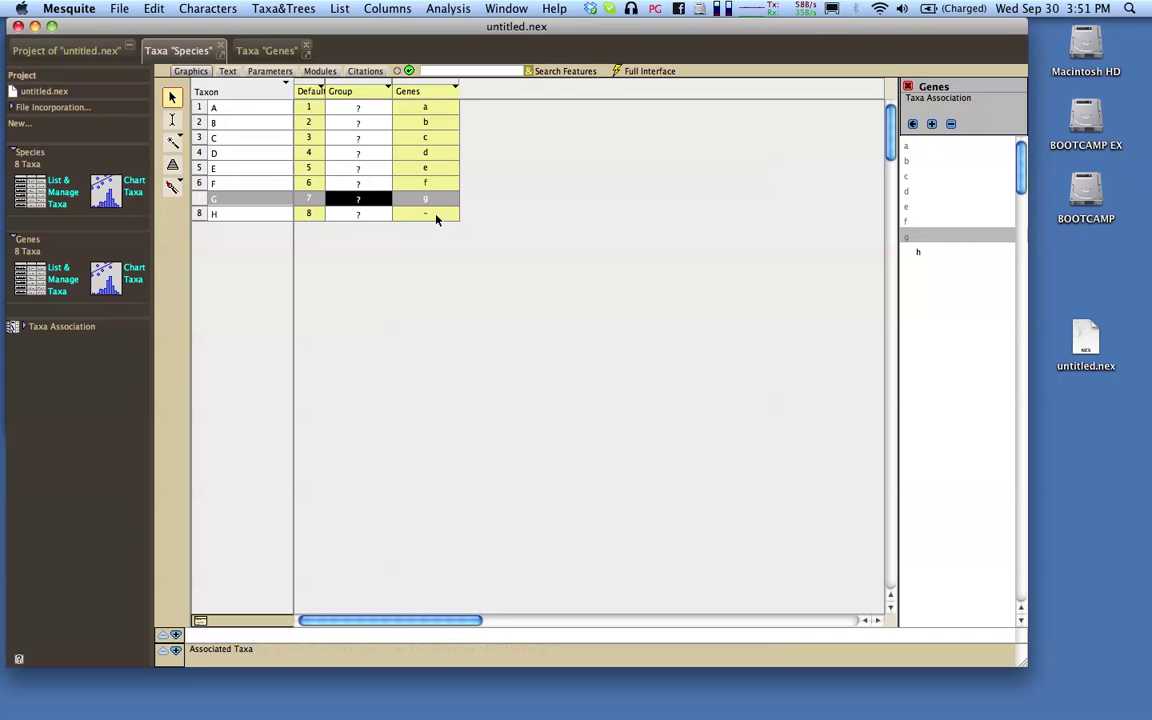
pyautogui.click(437, 214)
pyautogui.click(936, 253)
pyautogui.click(932, 124)
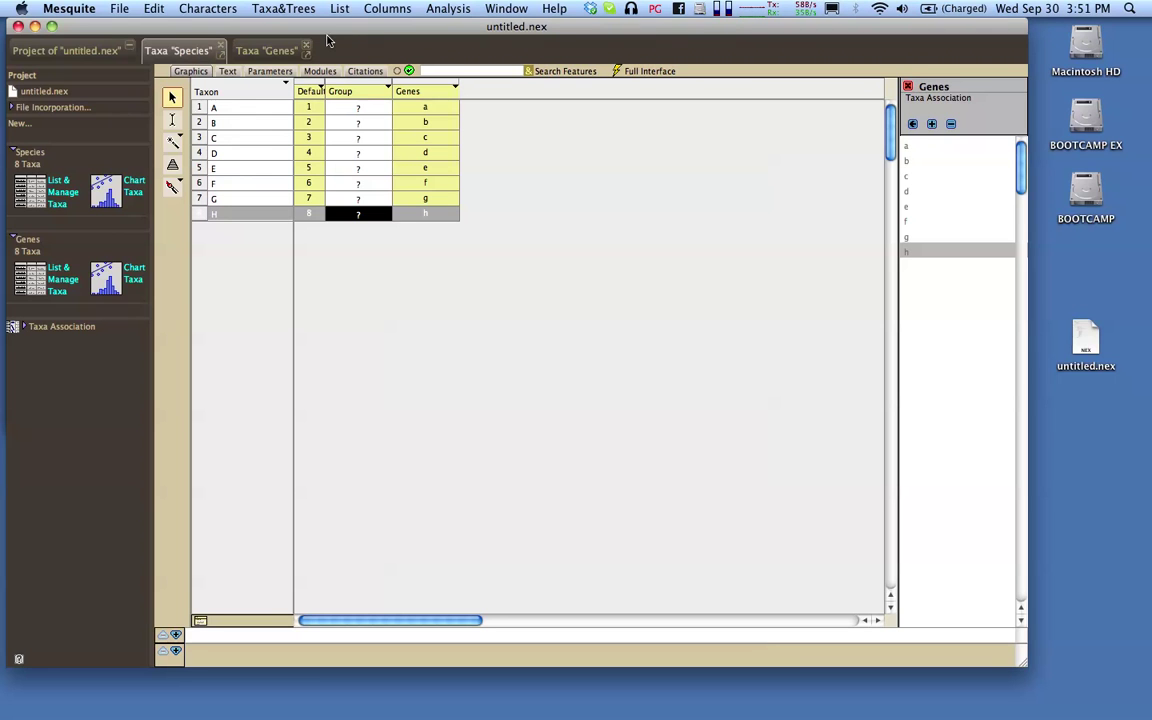
# Step: Start a new simulated trees block using Uniform speciation (Yule) for the Species taxa
pyautogui.click(281, 10)
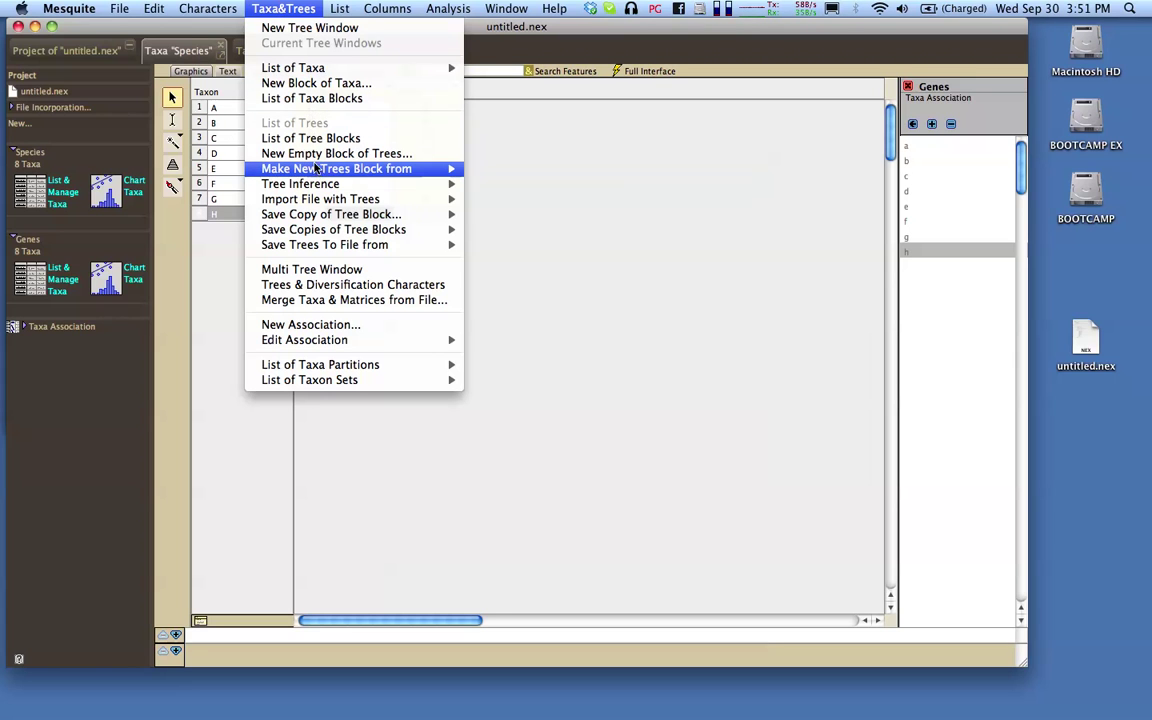
pyautogui.moveTo(316, 170)
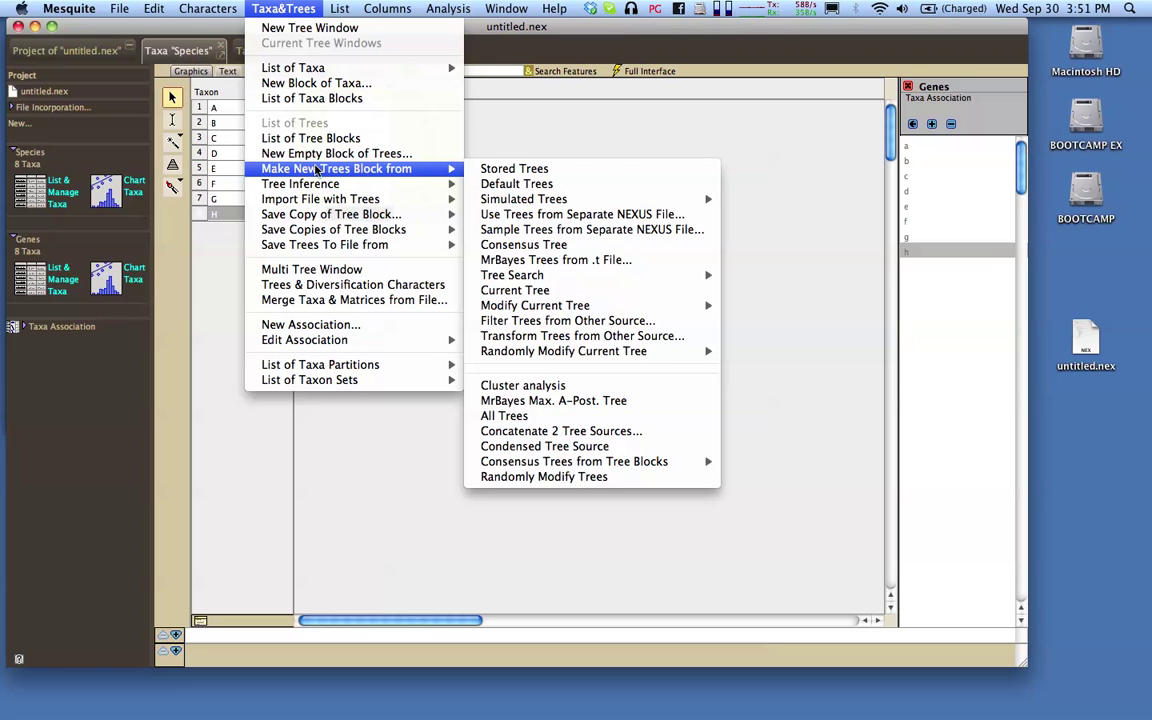
pyautogui.moveTo(521, 200)
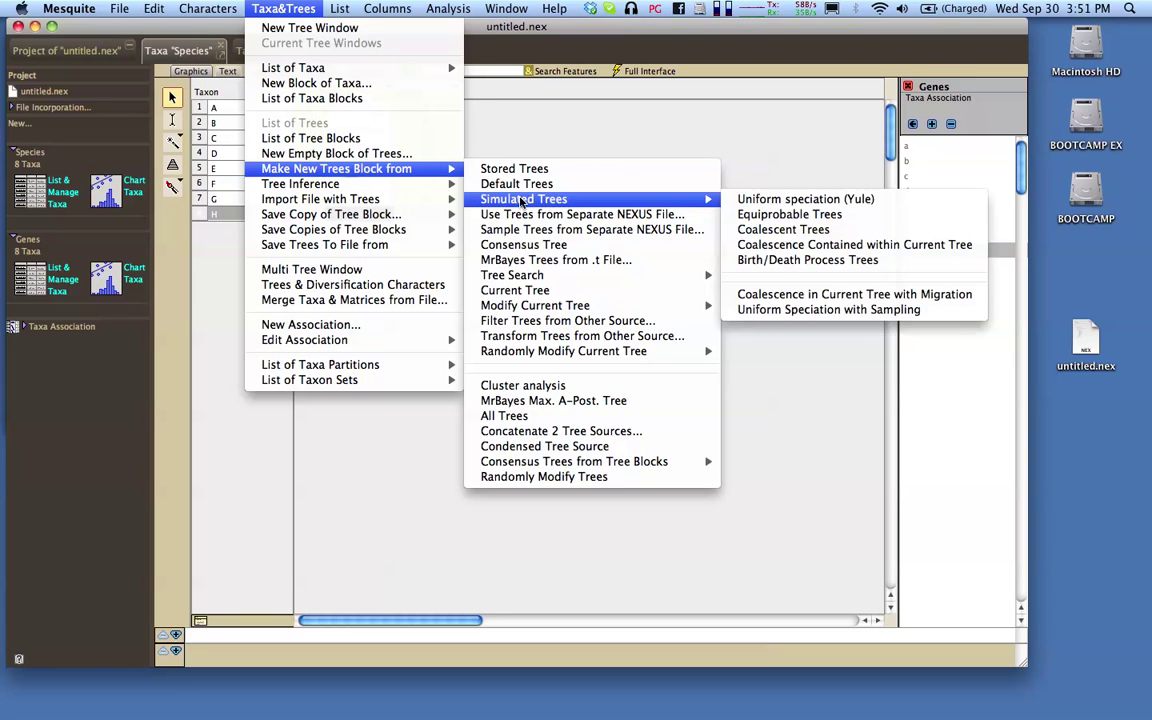
pyautogui.click(775, 205)
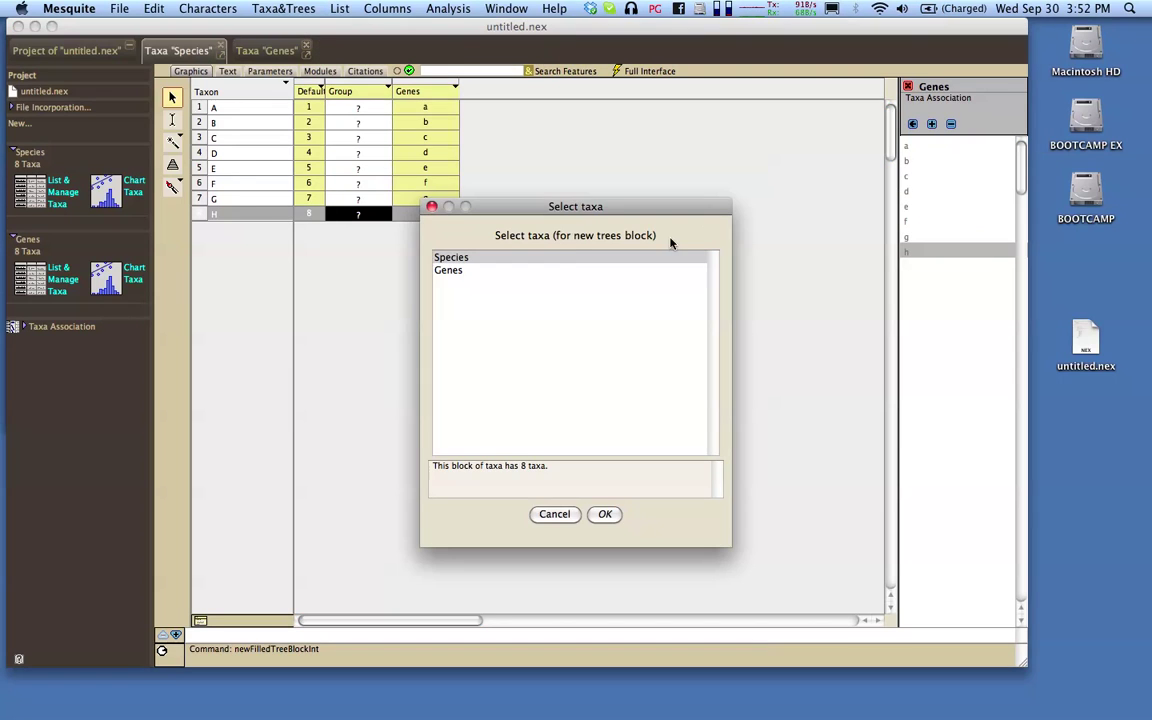
pyautogui.click(466, 258)
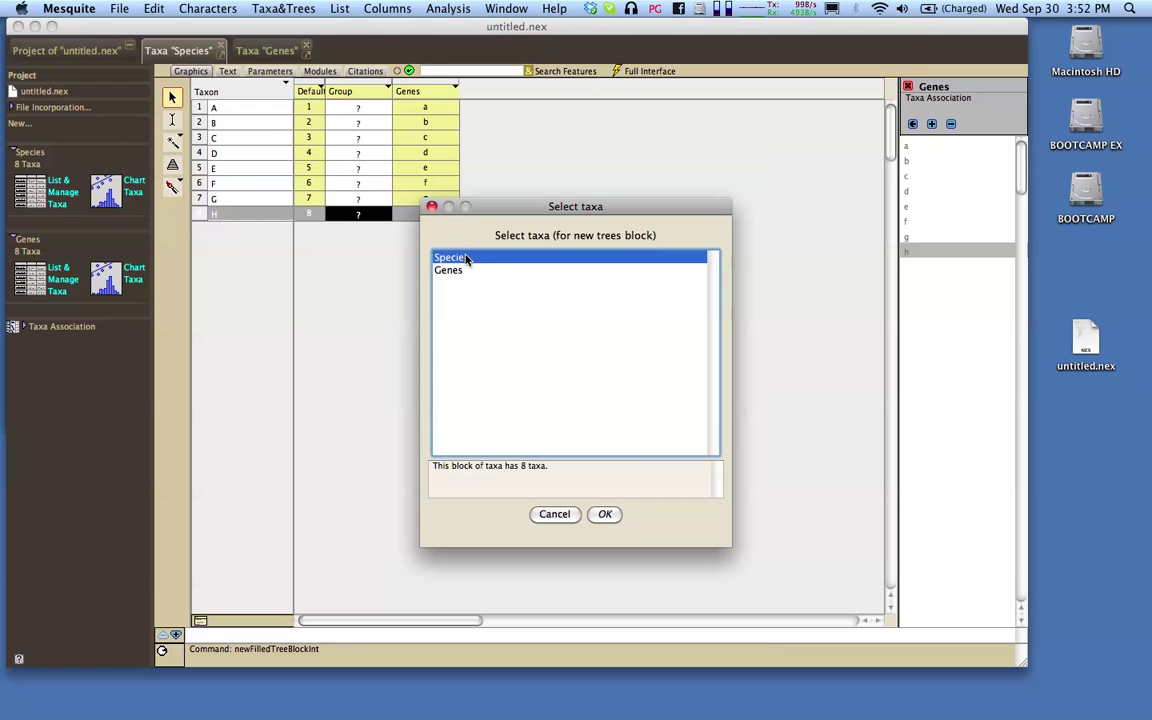
pyautogui.click(605, 513)
# Step: Set total tree depth 100000 and 10 trees, run the simulation, and show it in a tree window
pyautogui.click(538, 375)
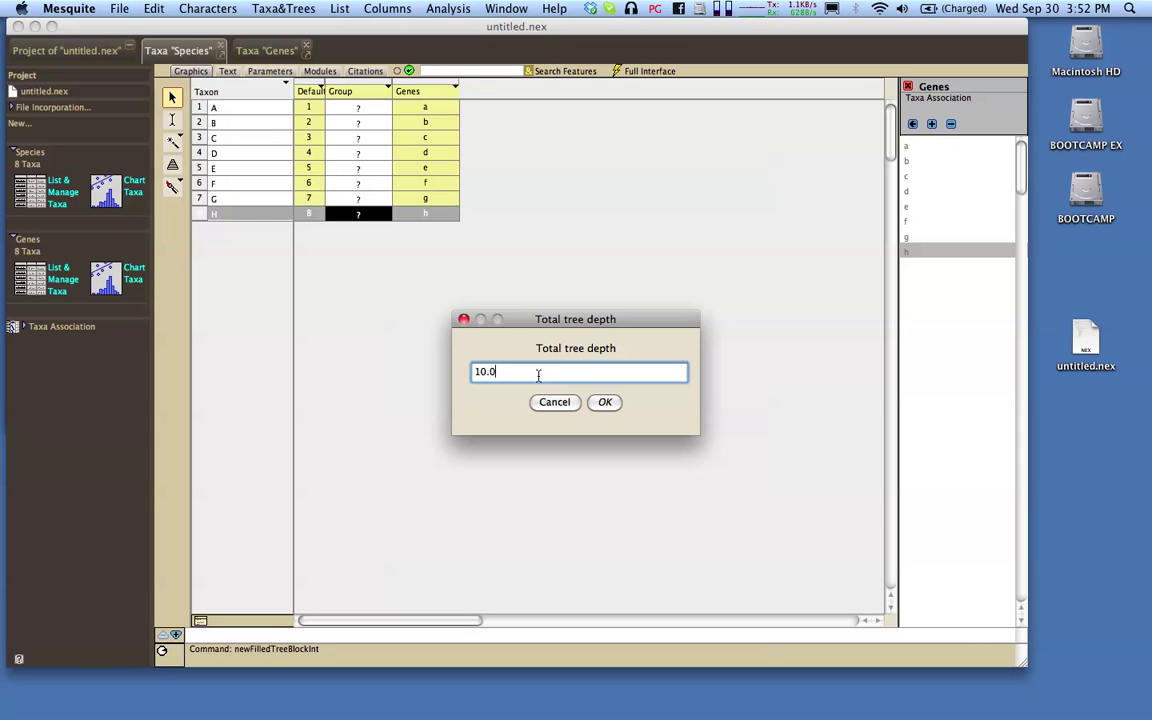
pyautogui.press('BackSpace')
pyautogui.press('BackSpace')
pyautogui.press('BackSpace')
pyautogui.write('100,000')
pyautogui.press('BackSpace')
pyautogui.click(605, 403)
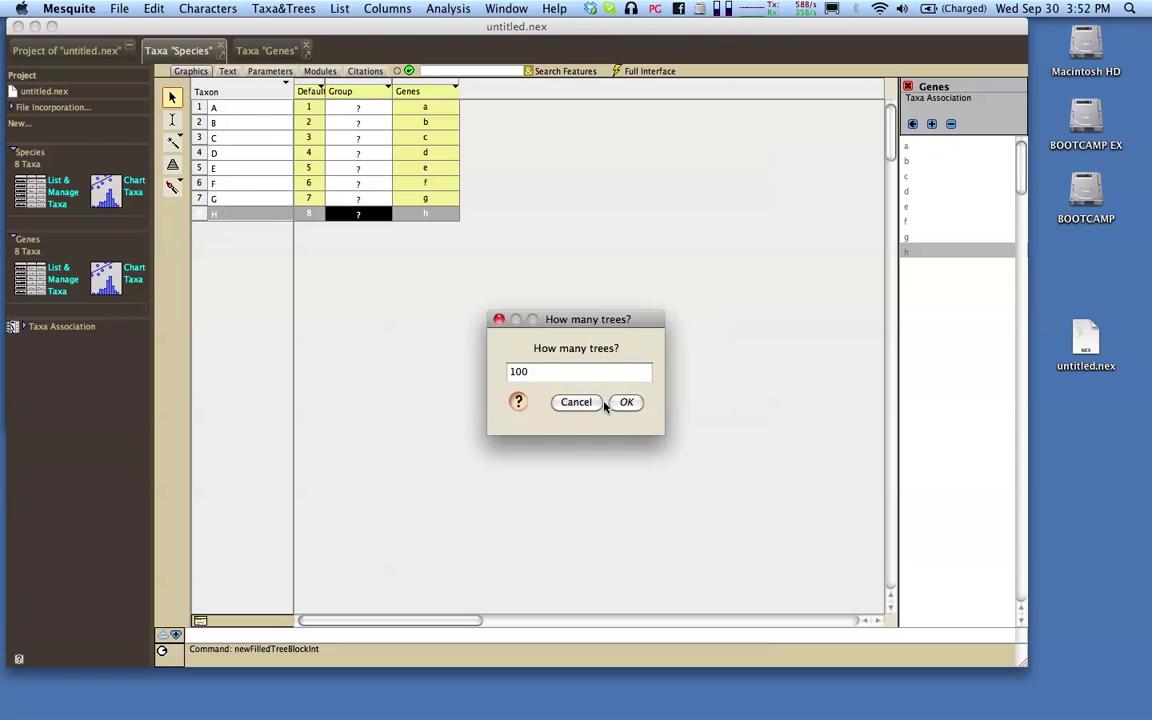
pyautogui.press('BackSpace')
pyautogui.press('BackSpace')
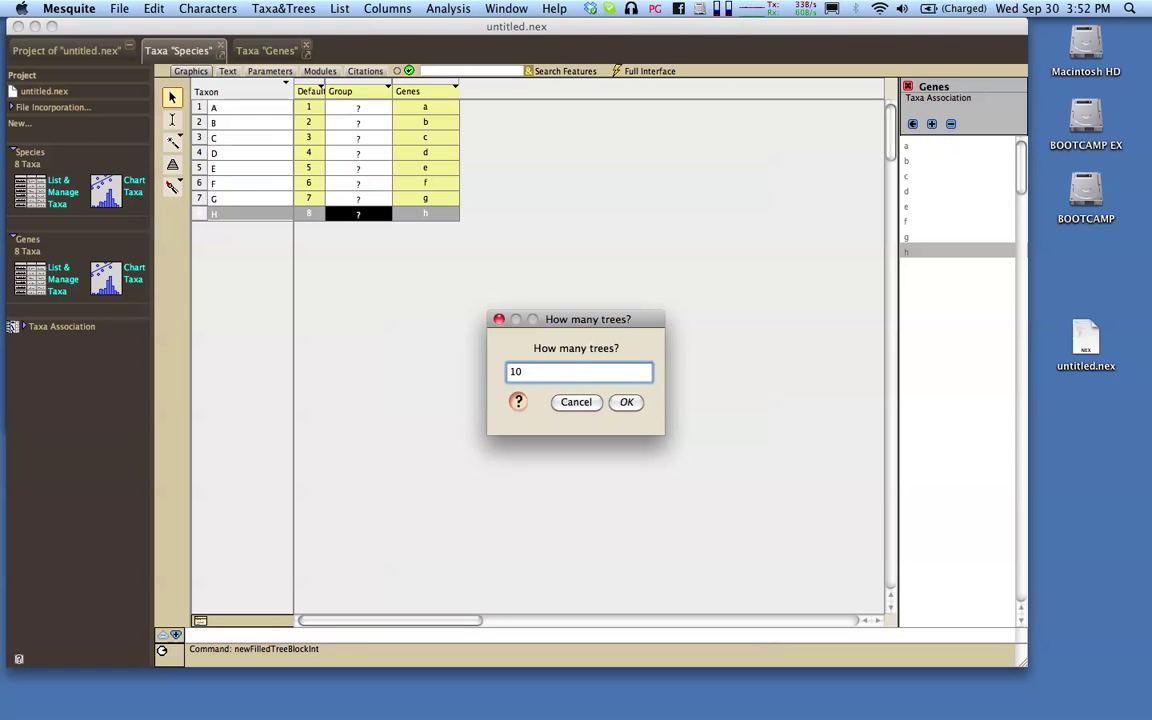
pyautogui.write('0')
pyautogui.click(627, 402)
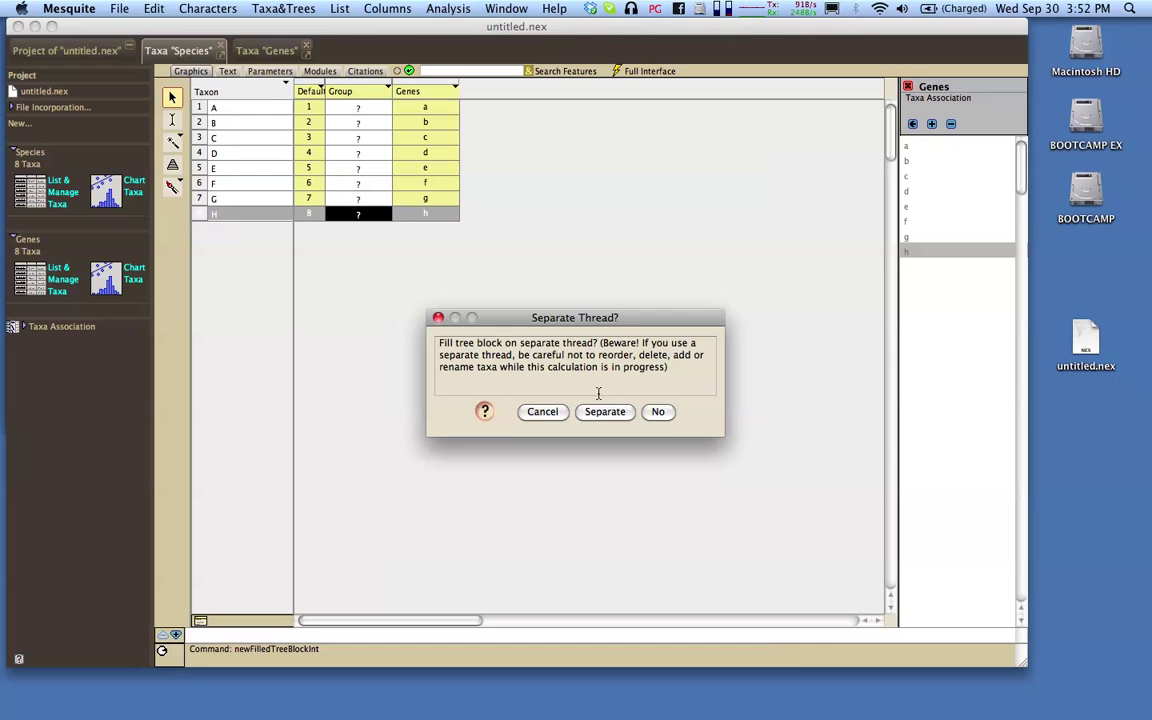
pyautogui.click(604, 412)
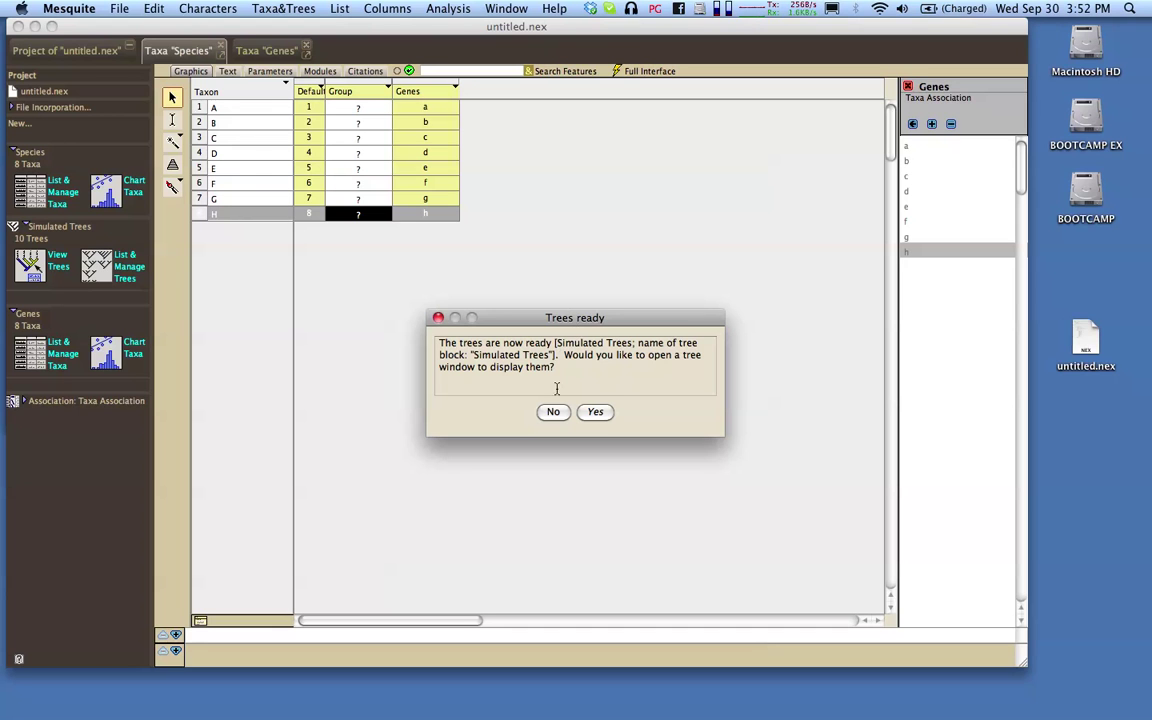
pyautogui.click(596, 411)
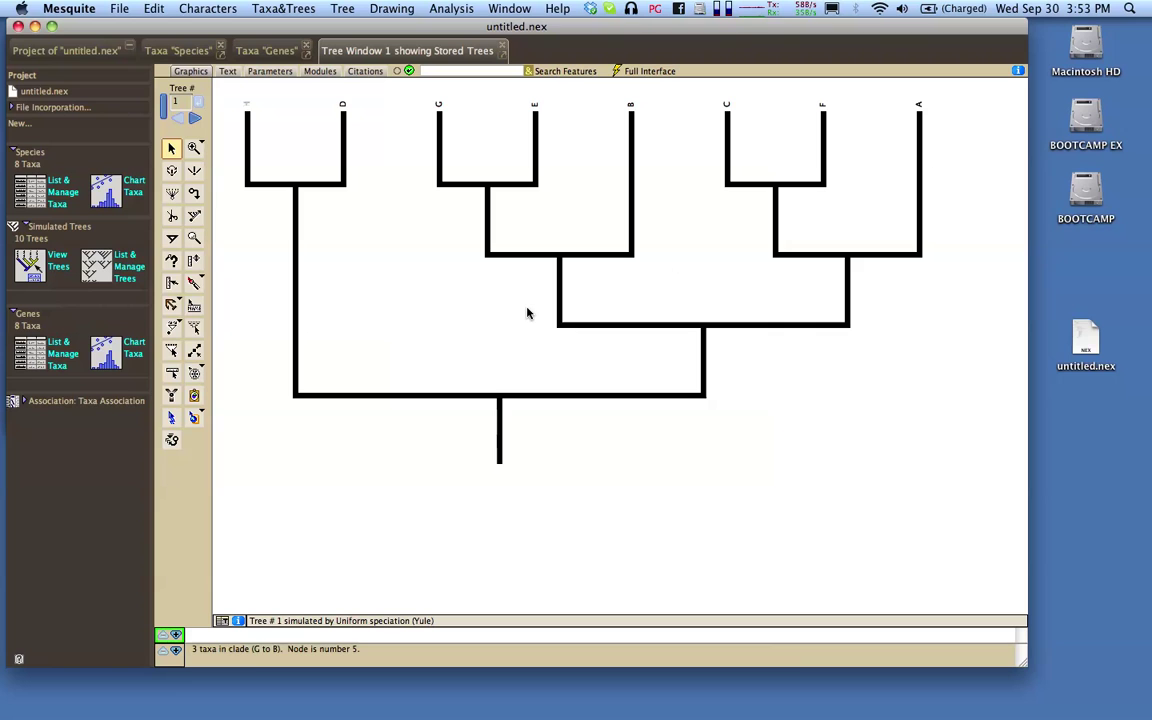
# Step: Browse forward through the first few Yule species trees, then return to tree 1
pyautogui.click(196, 119)
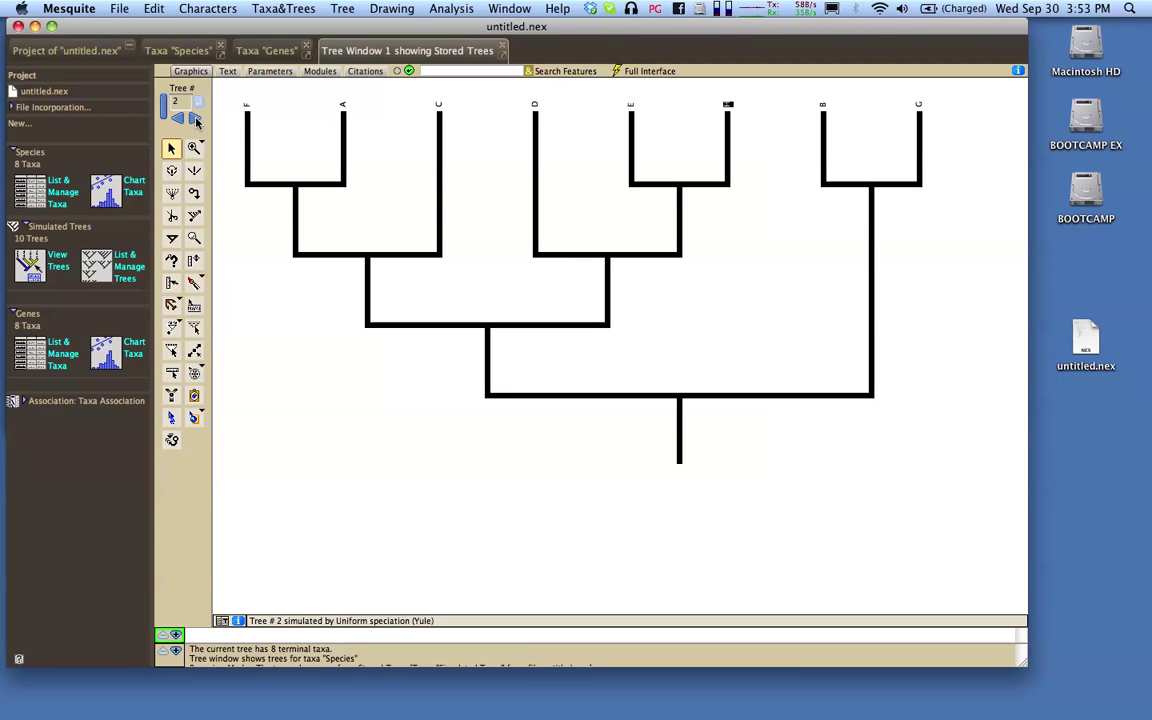
pyautogui.click(196, 119)
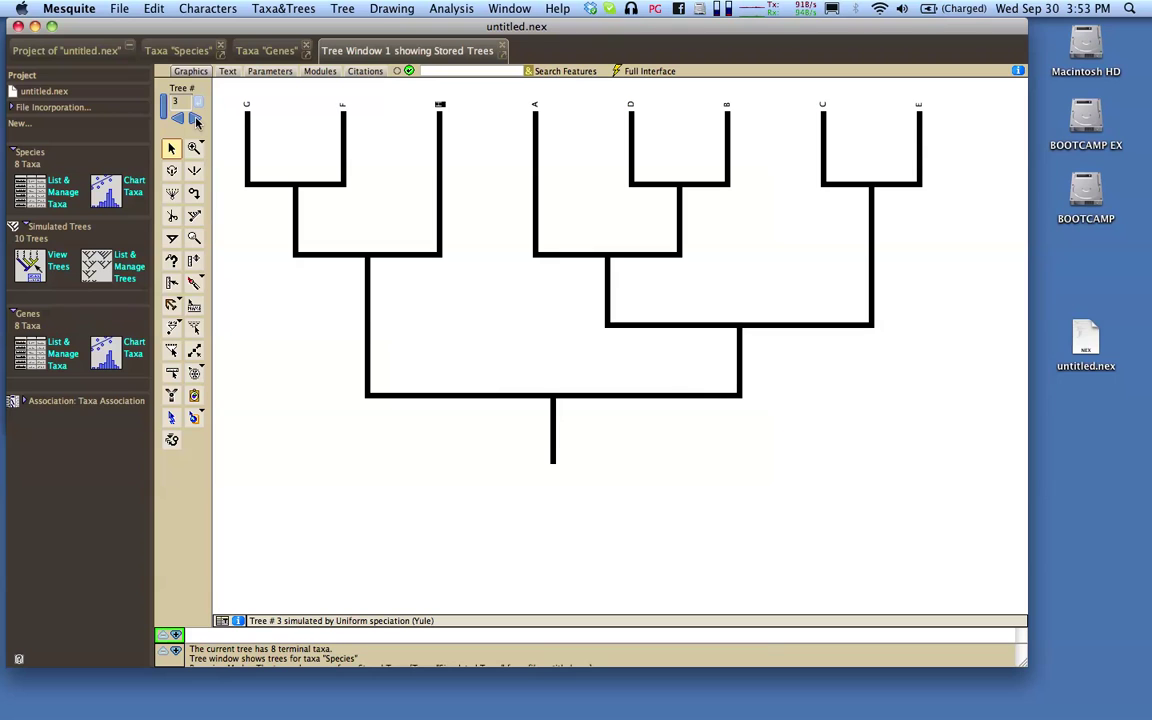
pyautogui.click(196, 119)
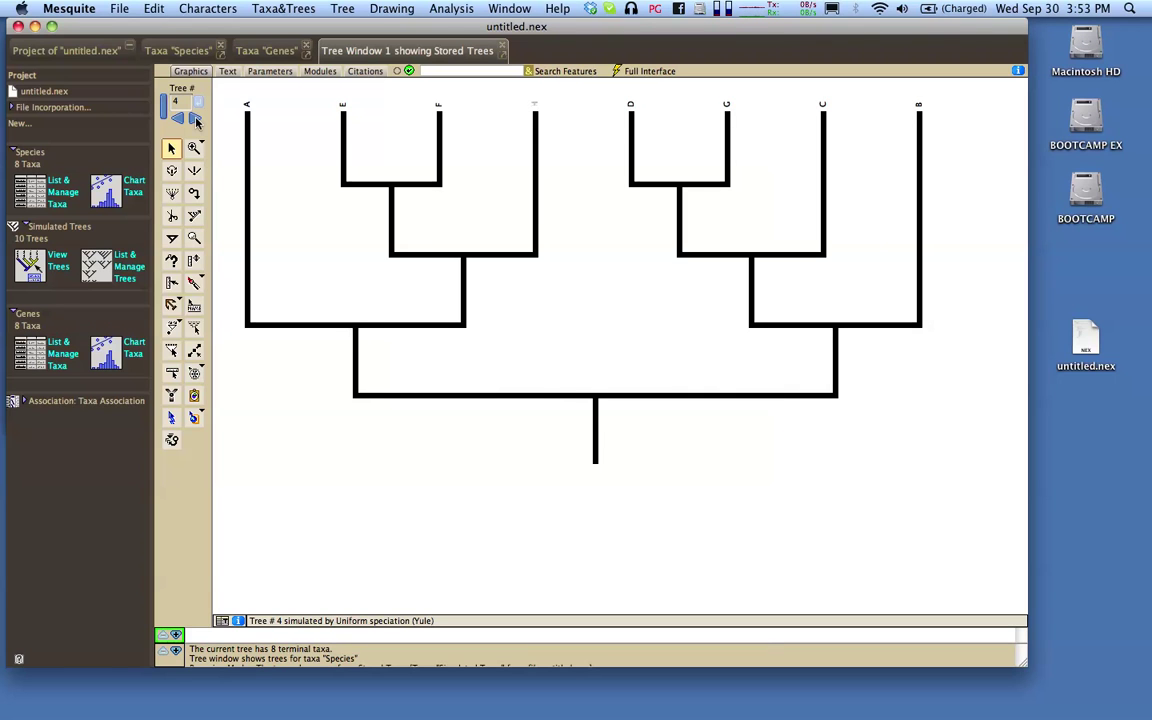
pyautogui.click(196, 119)
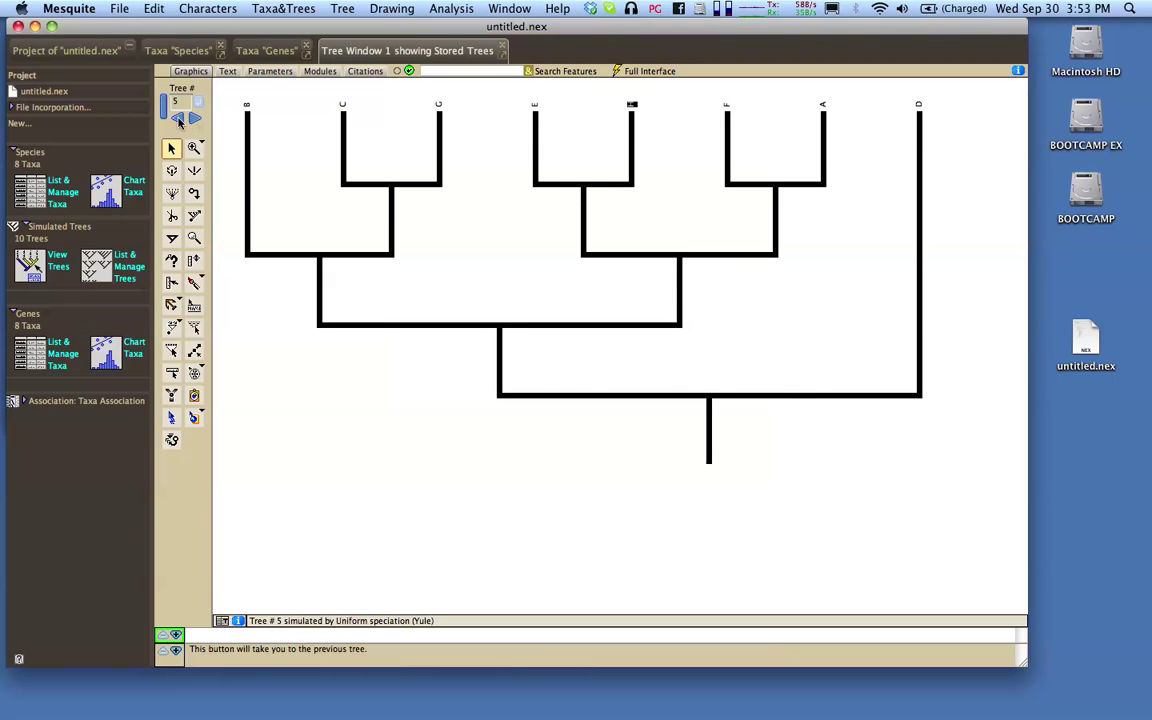
pyautogui.click(178, 119)
pyautogui.click(178, 119)
pyautogui.click(178, 119)
pyautogui.click(178, 119)
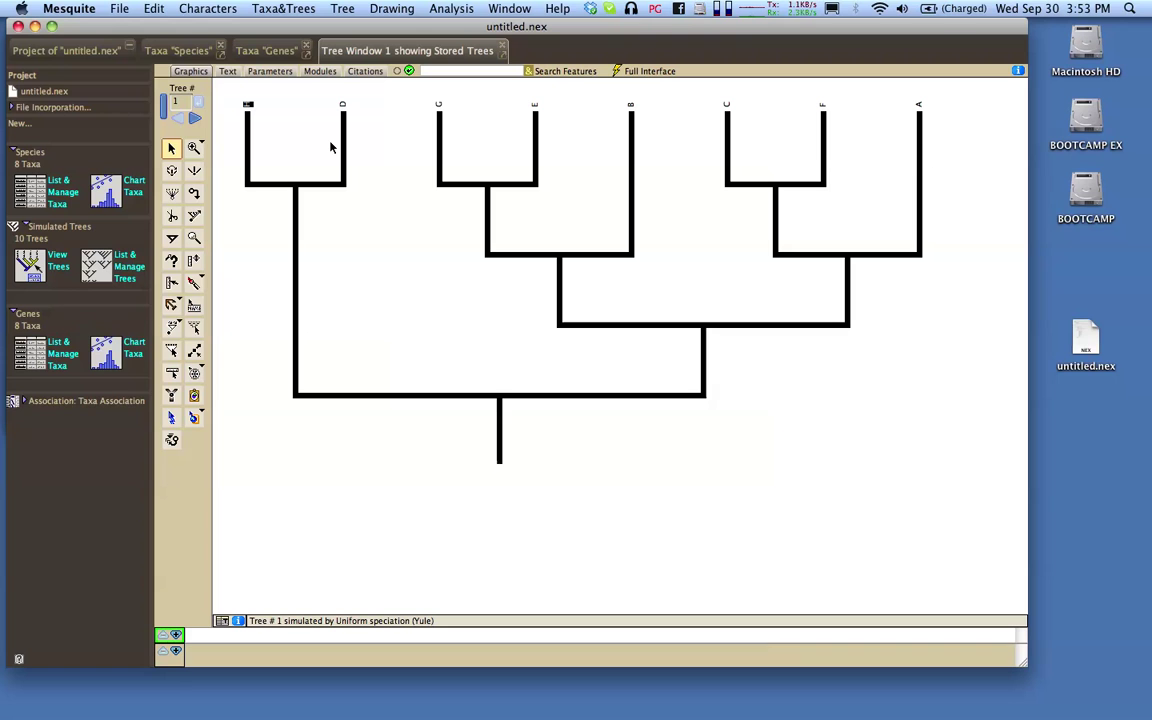
# Step: Switch to the Genes taxa list and reach Simulated Trees under Make New Trees Block from
pyautogui.click(281, 56)
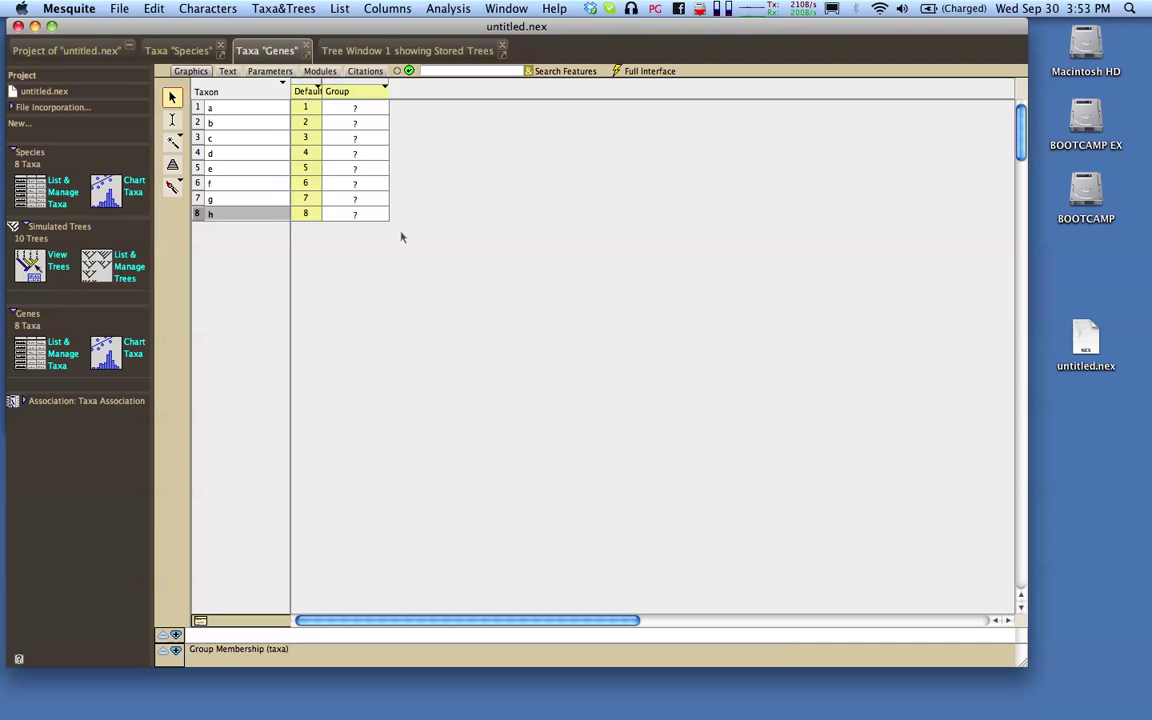
pyautogui.click(288, 9)
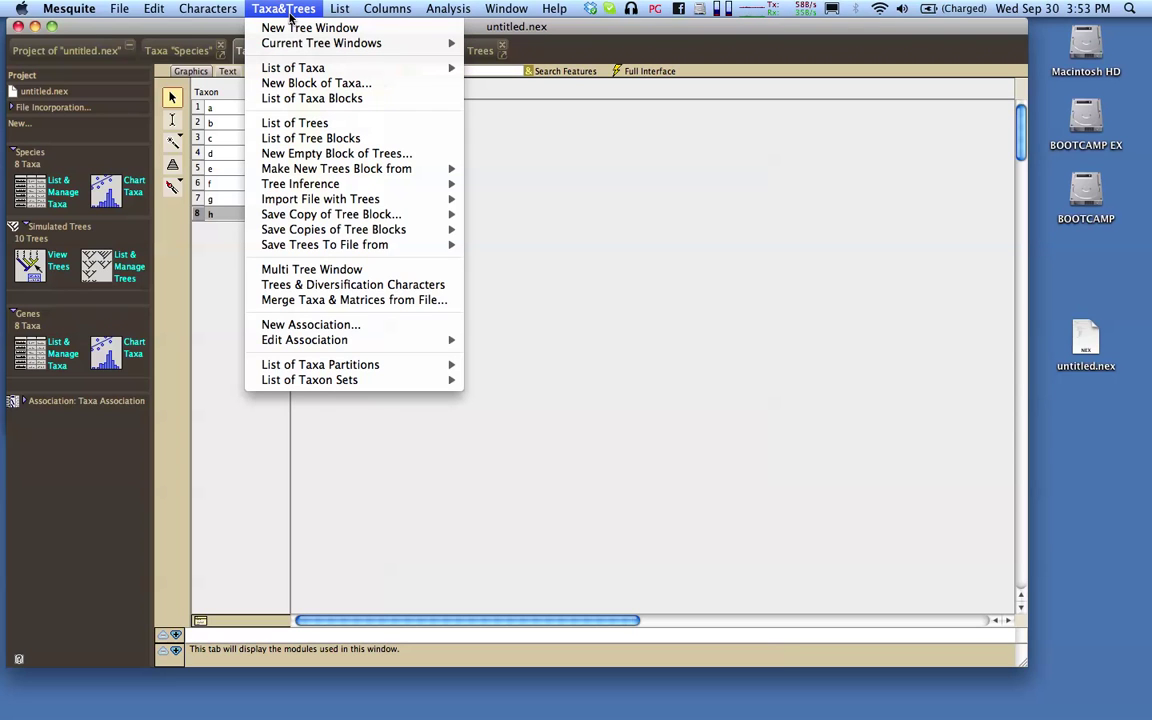
pyautogui.moveTo(323, 172)
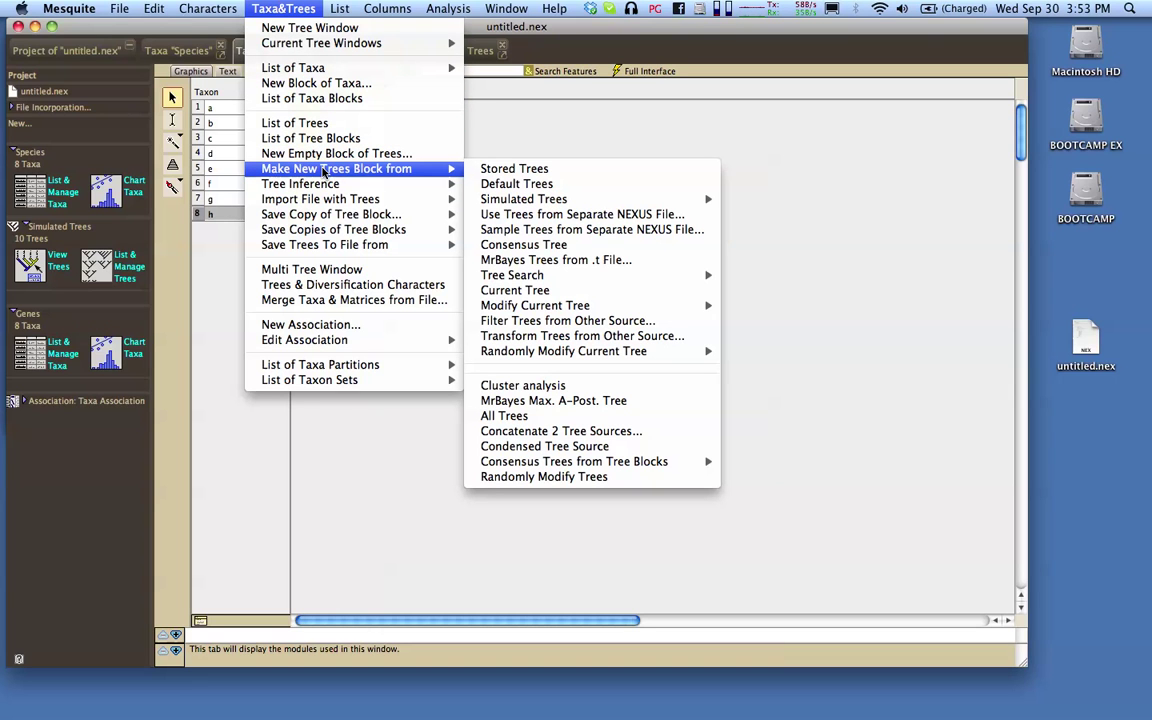
pyautogui.moveTo(566, 200)
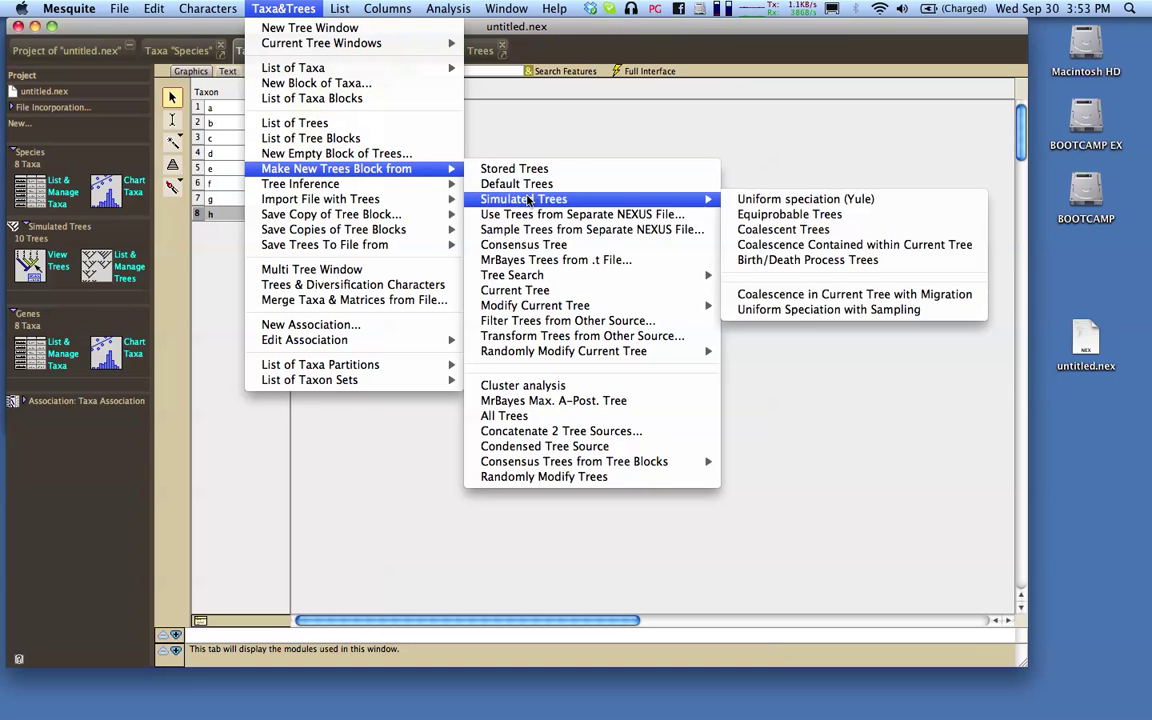
# Step: Choose Coalescence Contained within Current Tree and select Genes as the taxa
pyautogui.click(812, 245)
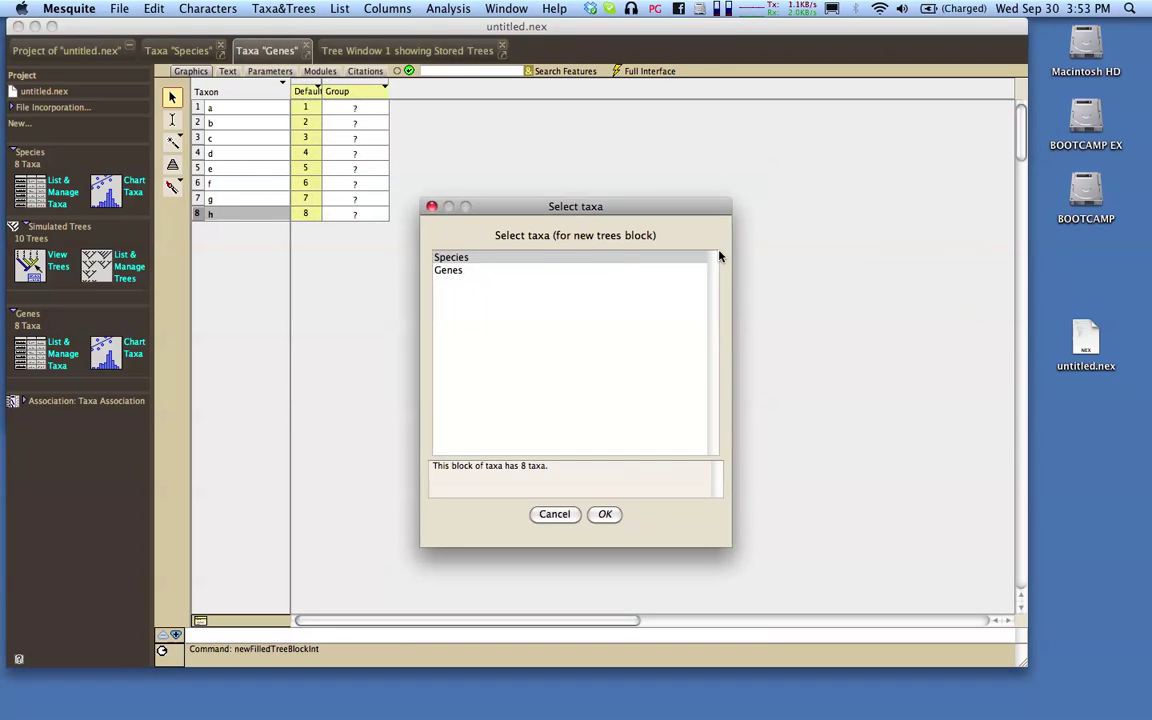
pyautogui.click(463, 274)
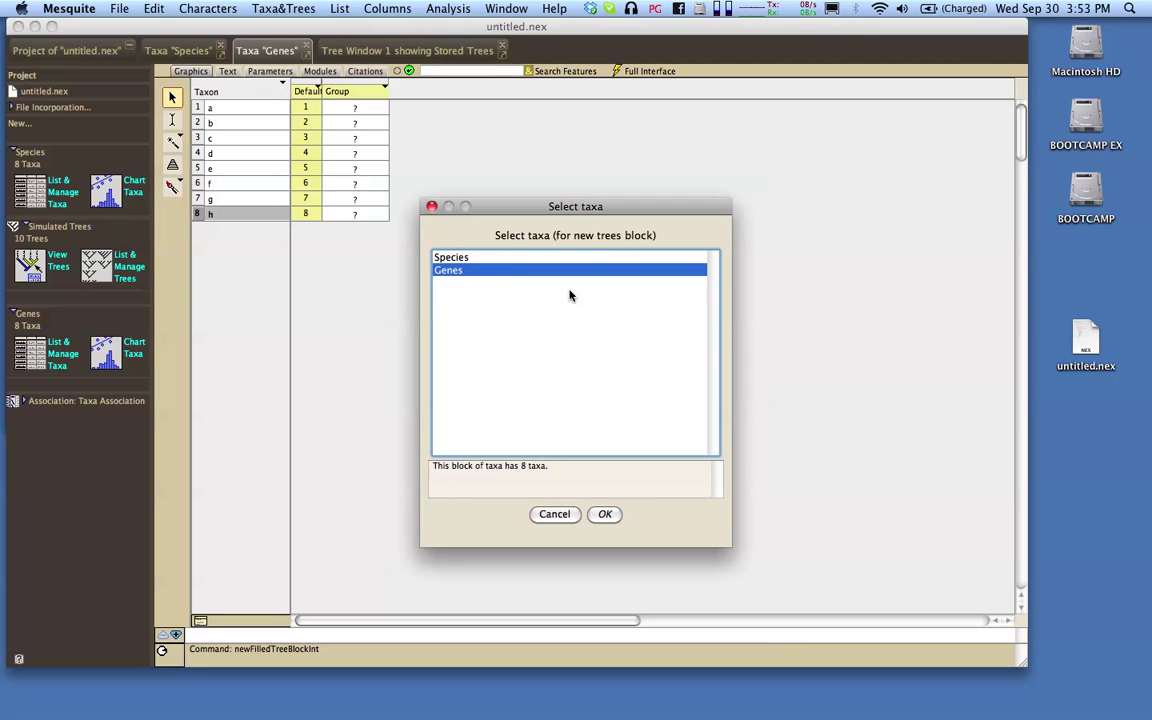
pyautogui.click(602, 516)
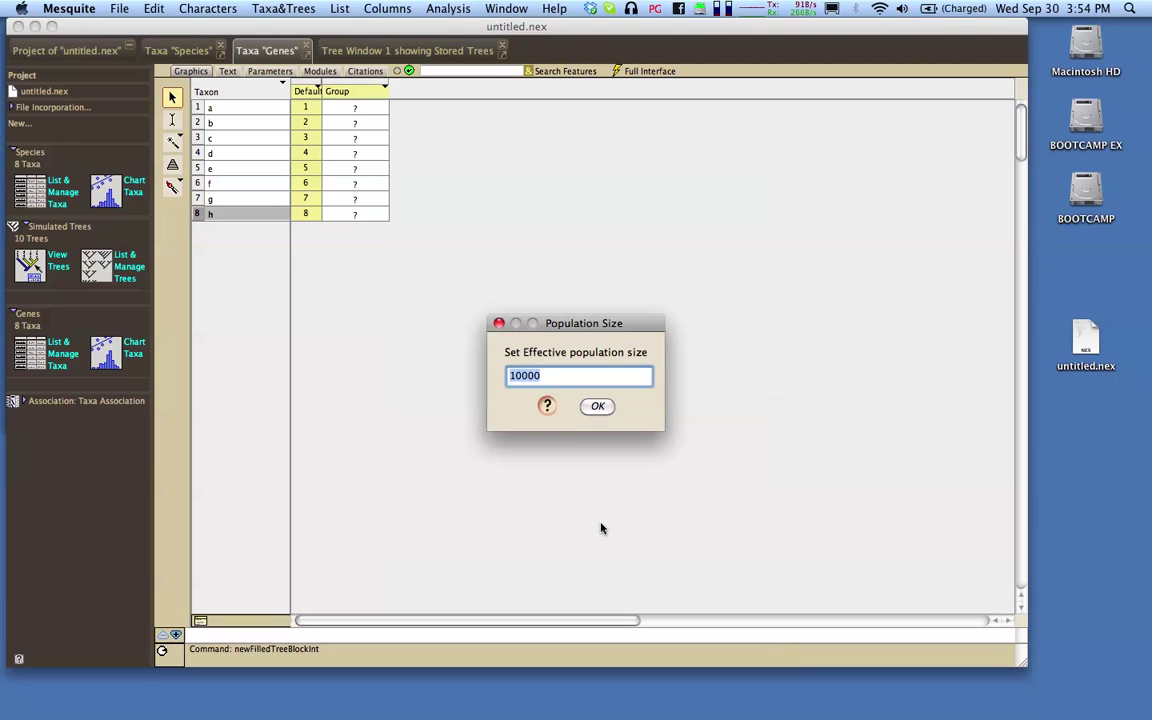
# Step: Set effective population size 100000, keep 100 trees, run separately, and show them in a tree window
pyautogui.click(559, 381)
pyautogui.write('0')
pyautogui.click(605, 407)
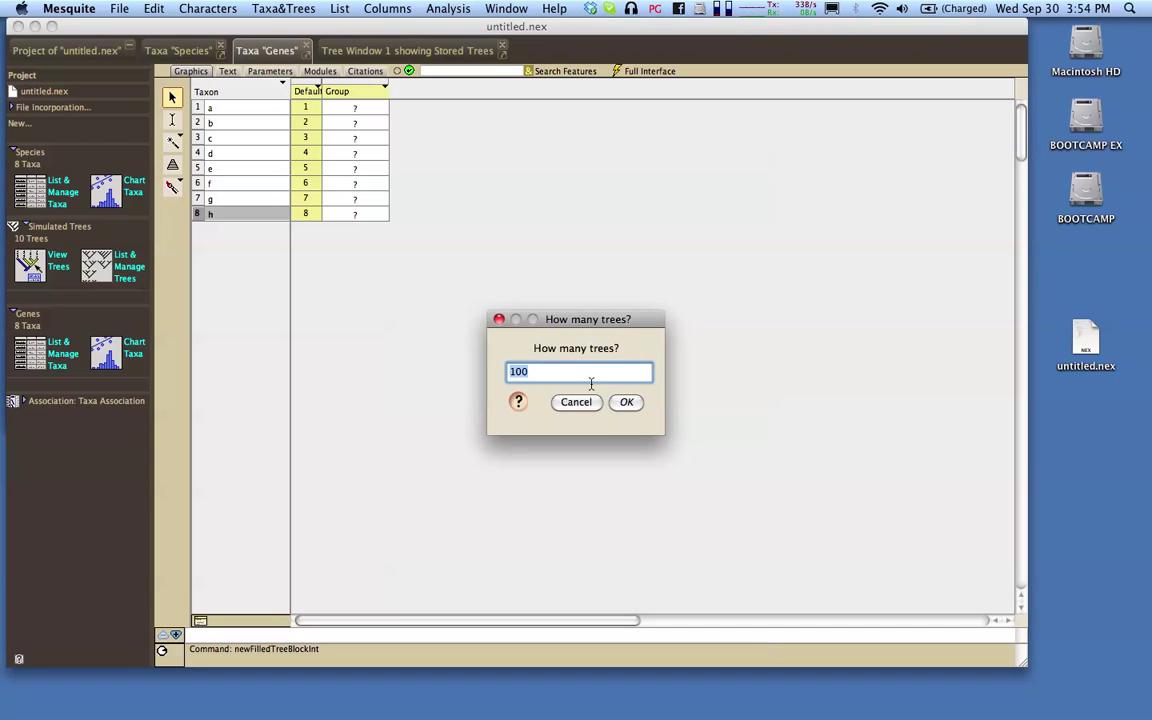
pyautogui.click(581, 371)
pyautogui.click(626, 402)
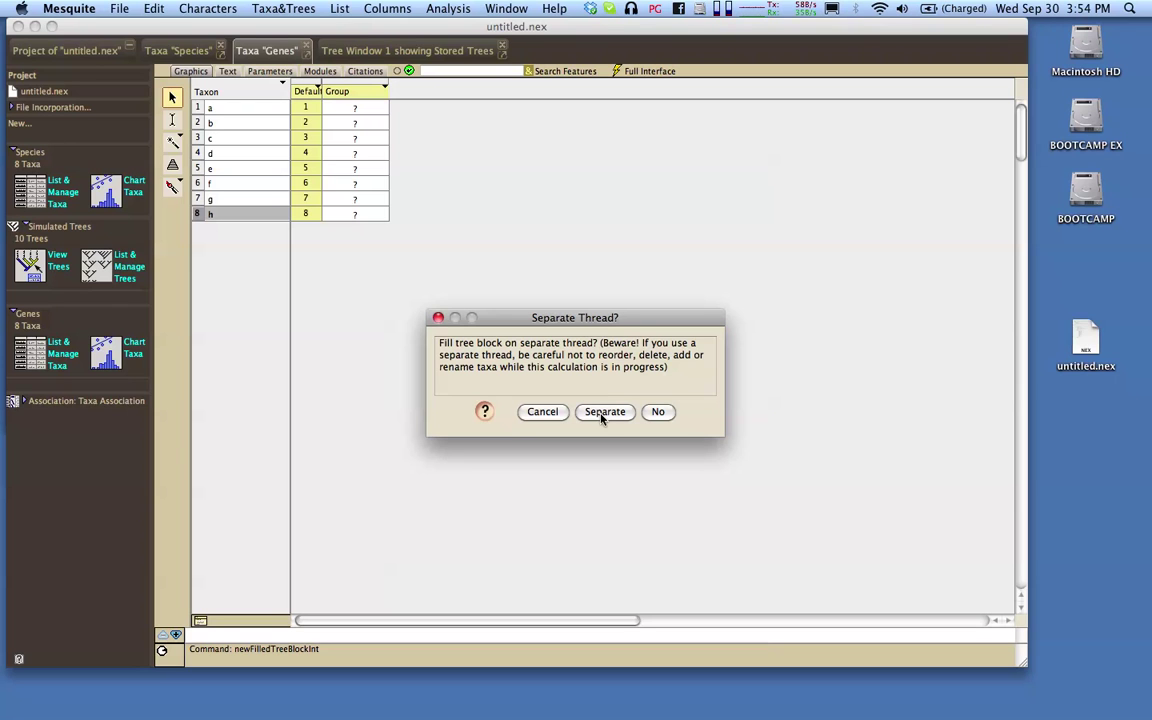
pyautogui.click(604, 412)
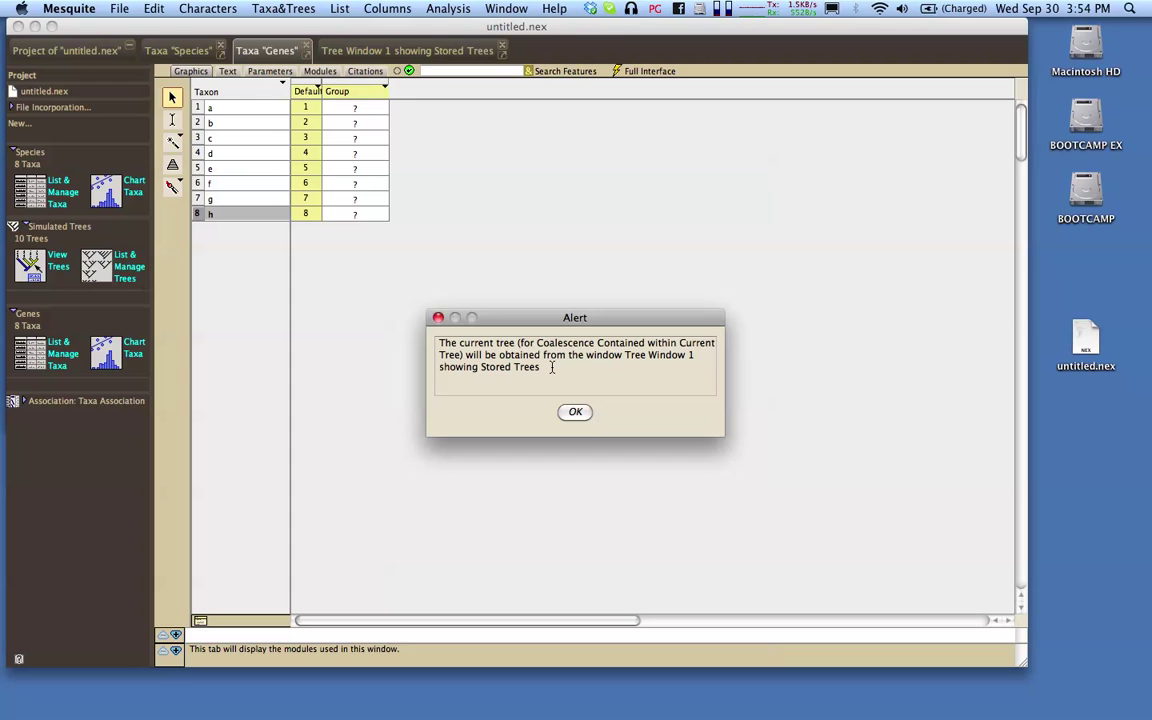
pyautogui.click(575, 413)
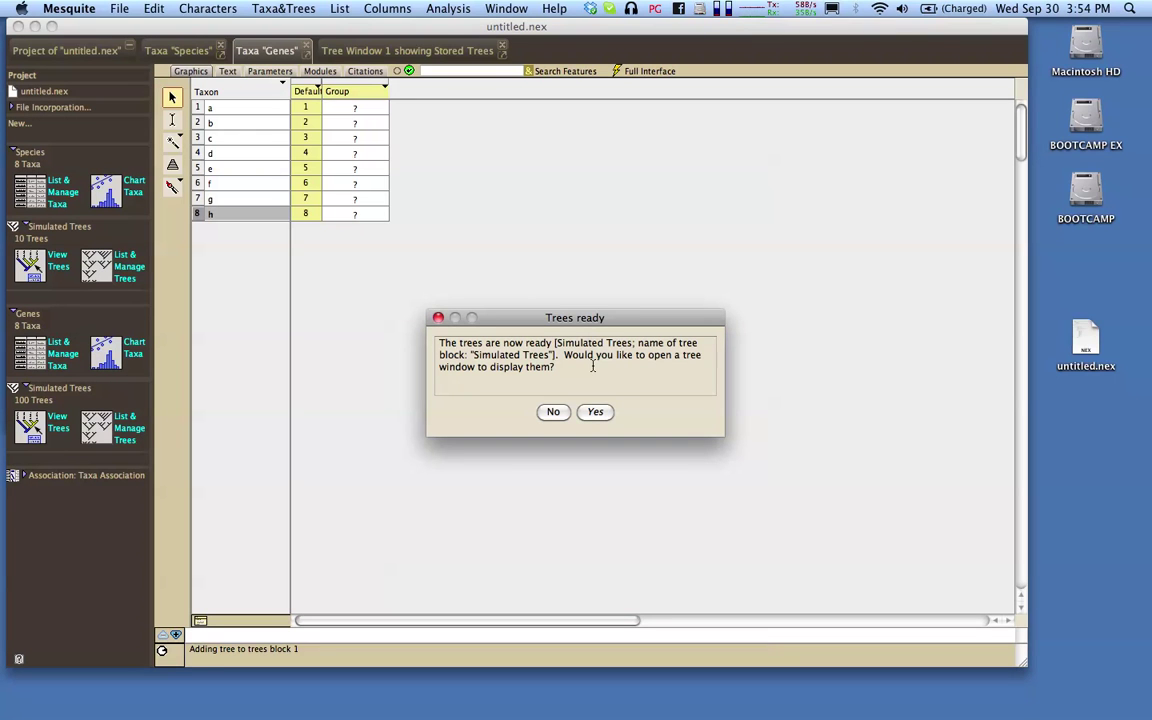
pyautogui.click(596, 411)
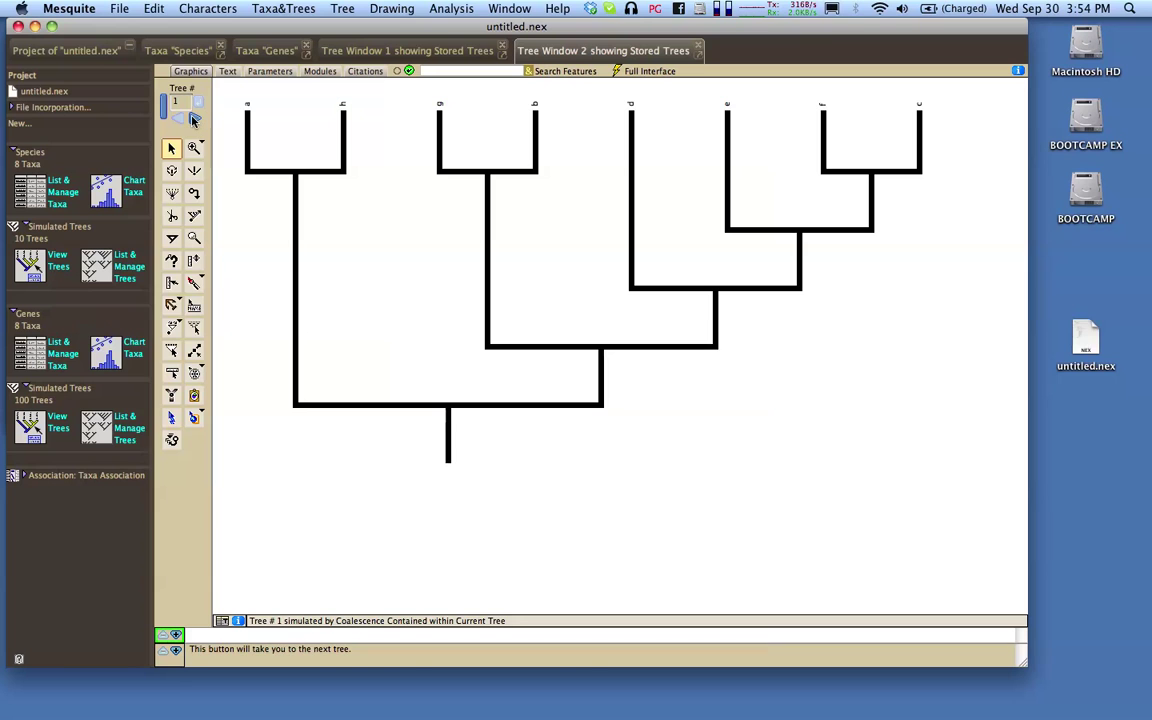
# Step: Step through gene trees 1–5 and back to 1, then return to Tree Window 1
pyautogui.click(195, 119)
pyautogui.click(195, 119)
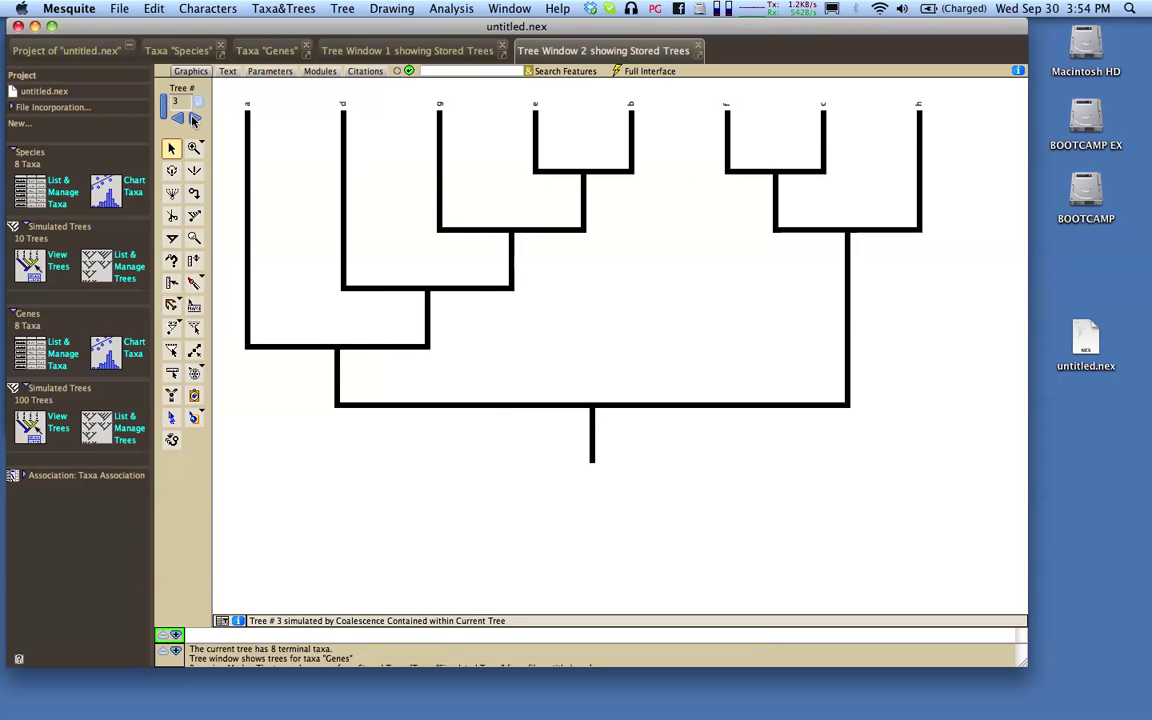
pyautogui.click(195, 119)
pyautogui.click(195, 119)
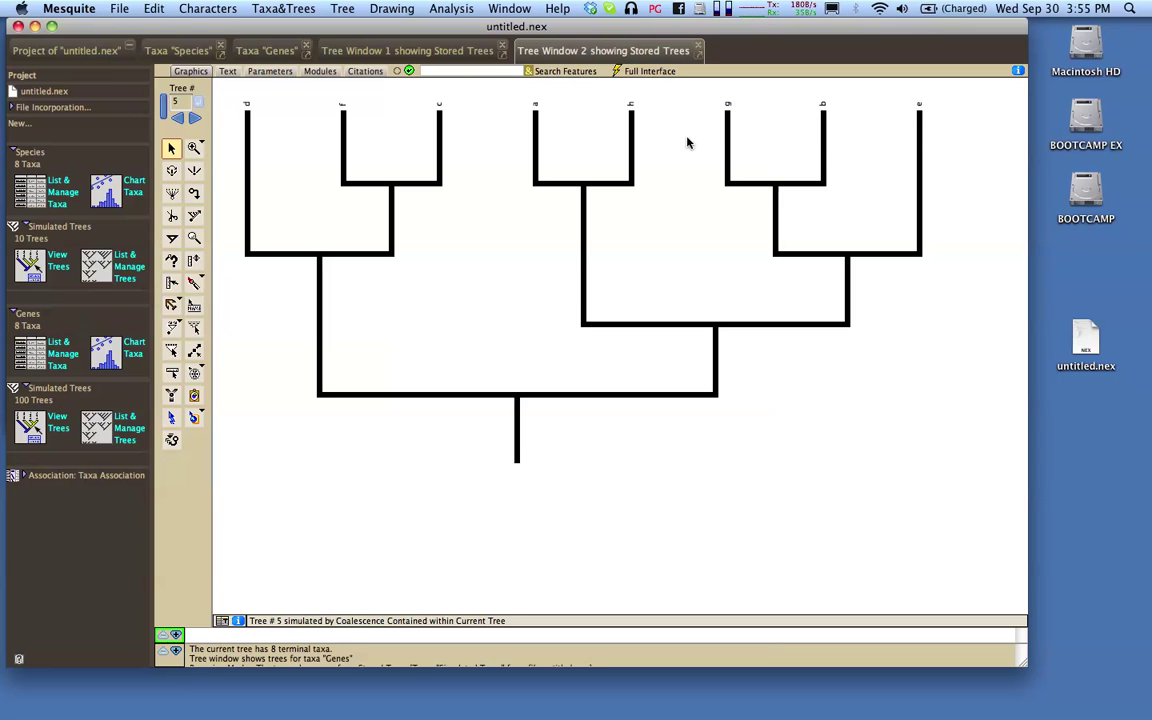
pyautogui.click(180, 120)
pyautogui.click(180, 120)
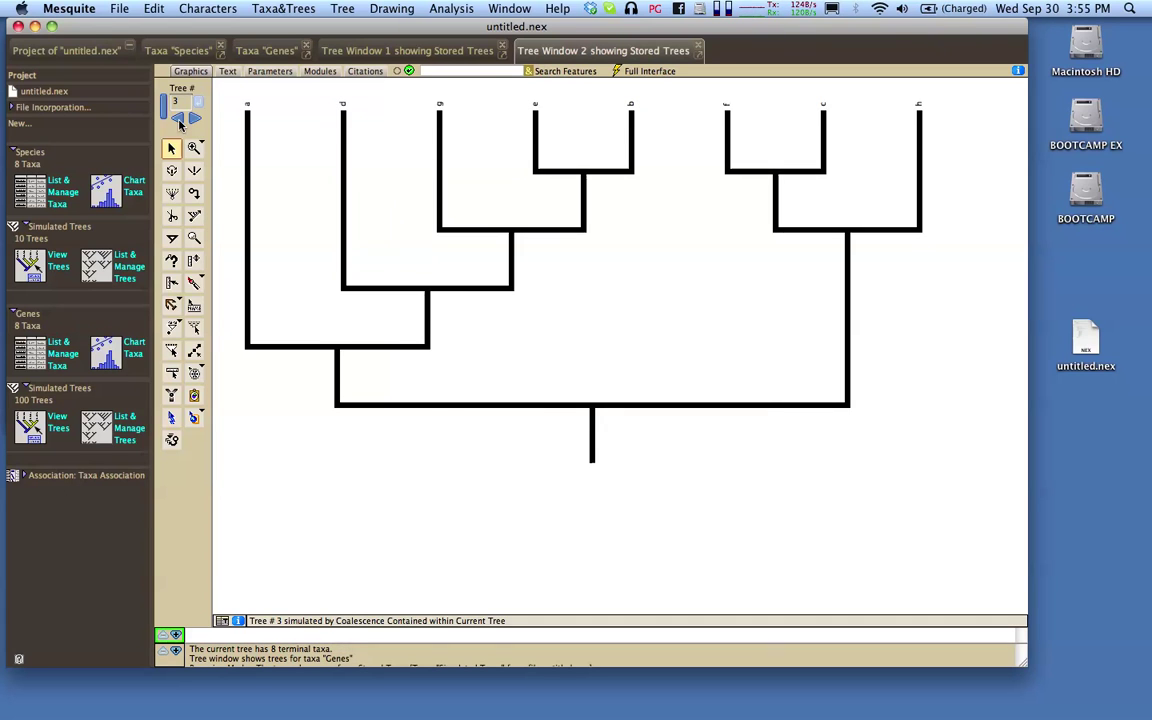
pyautogui.click(180, 120)
pyautogui.click(180, 120)
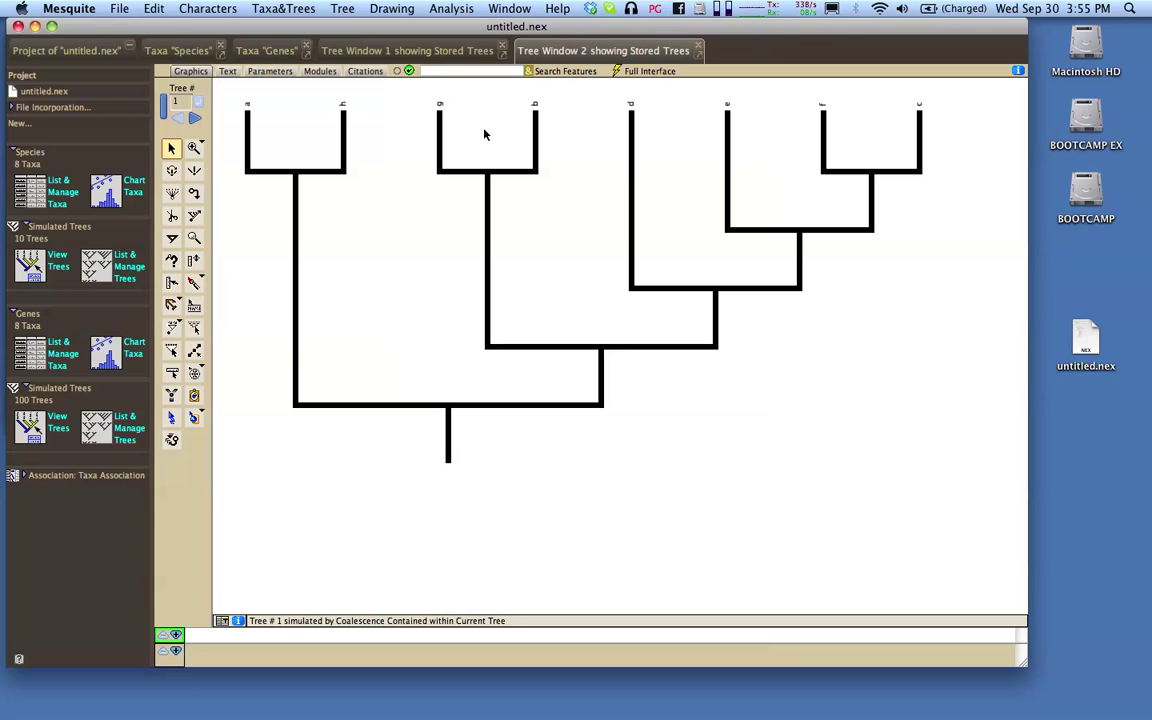
pyautogui.click(463, 51)
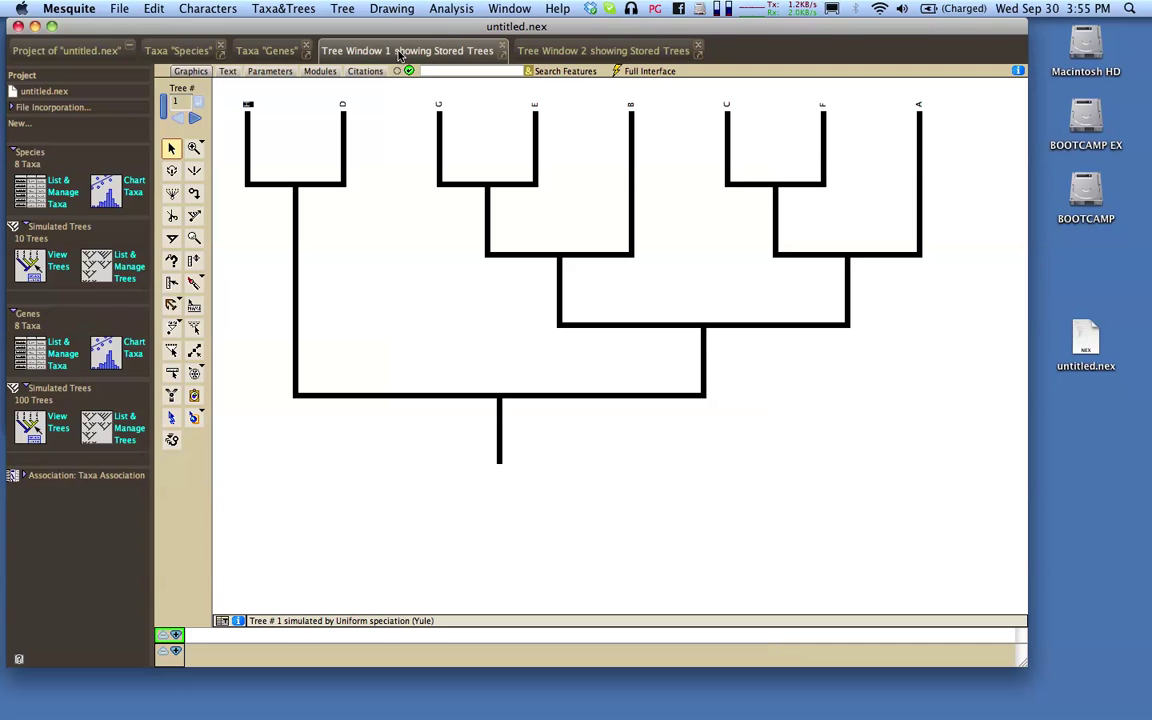
# Step: Switch the tree form to Contained Gene Trees, taking gene trees from Stored Trees
pyautogui.click(408, 10)
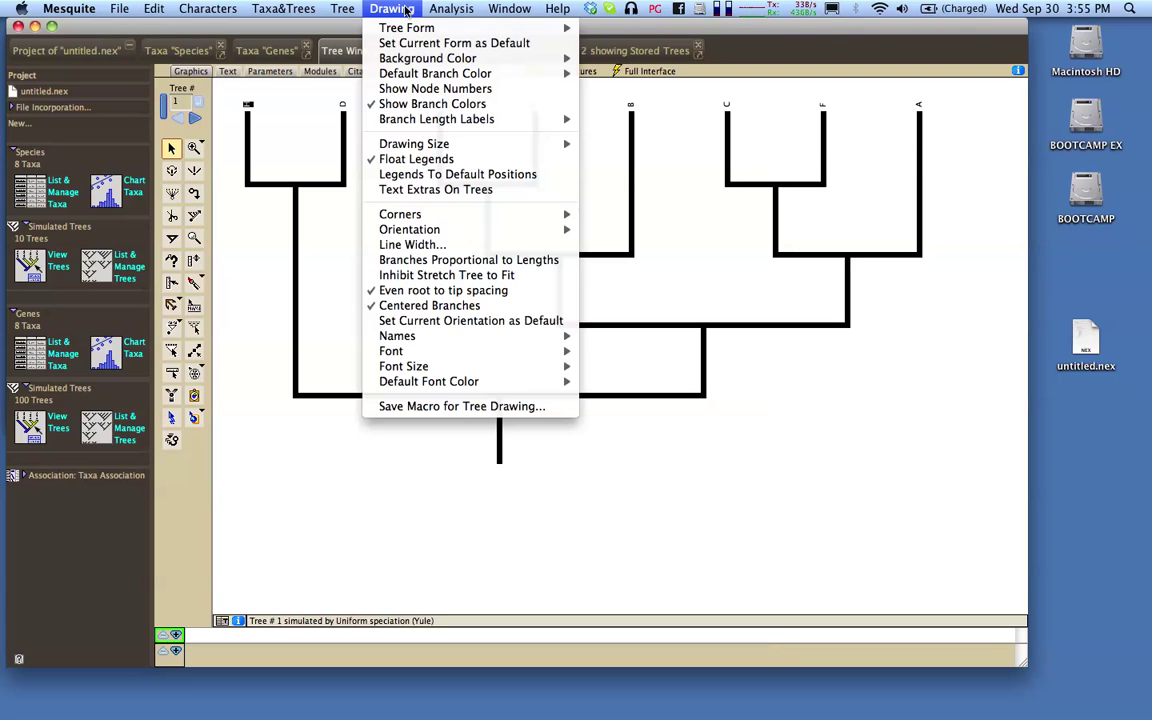
pyautogui.moveTo(420, 29)
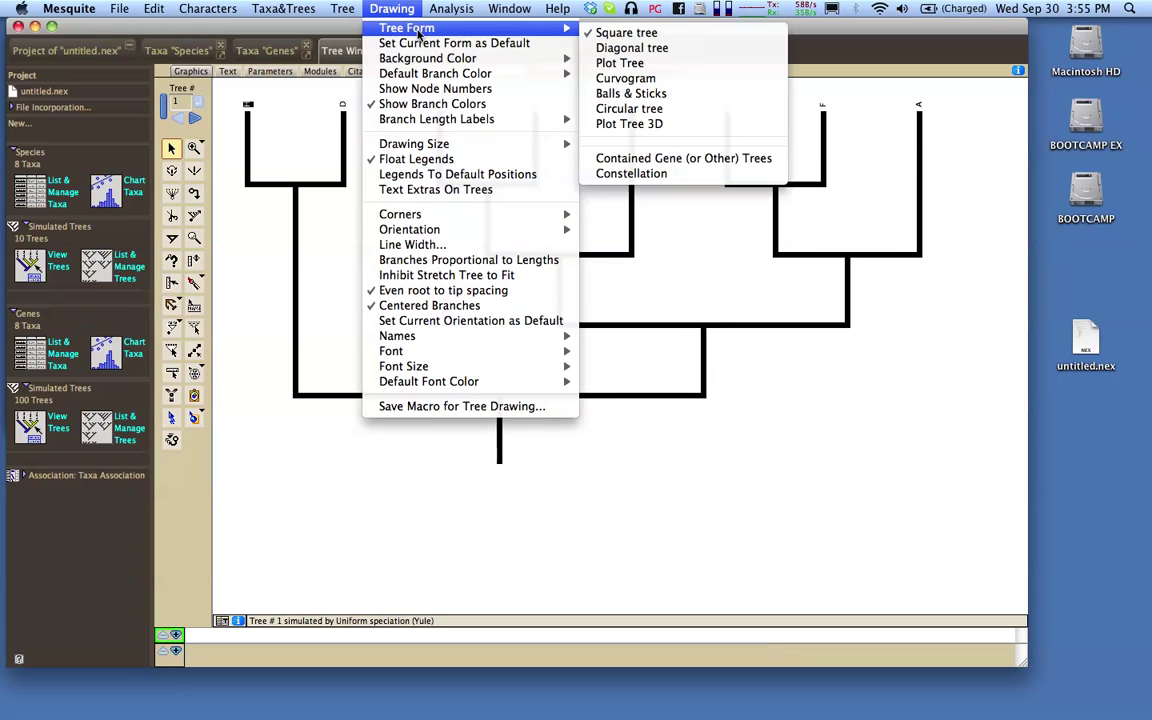
pyautogui.click(656, 158)
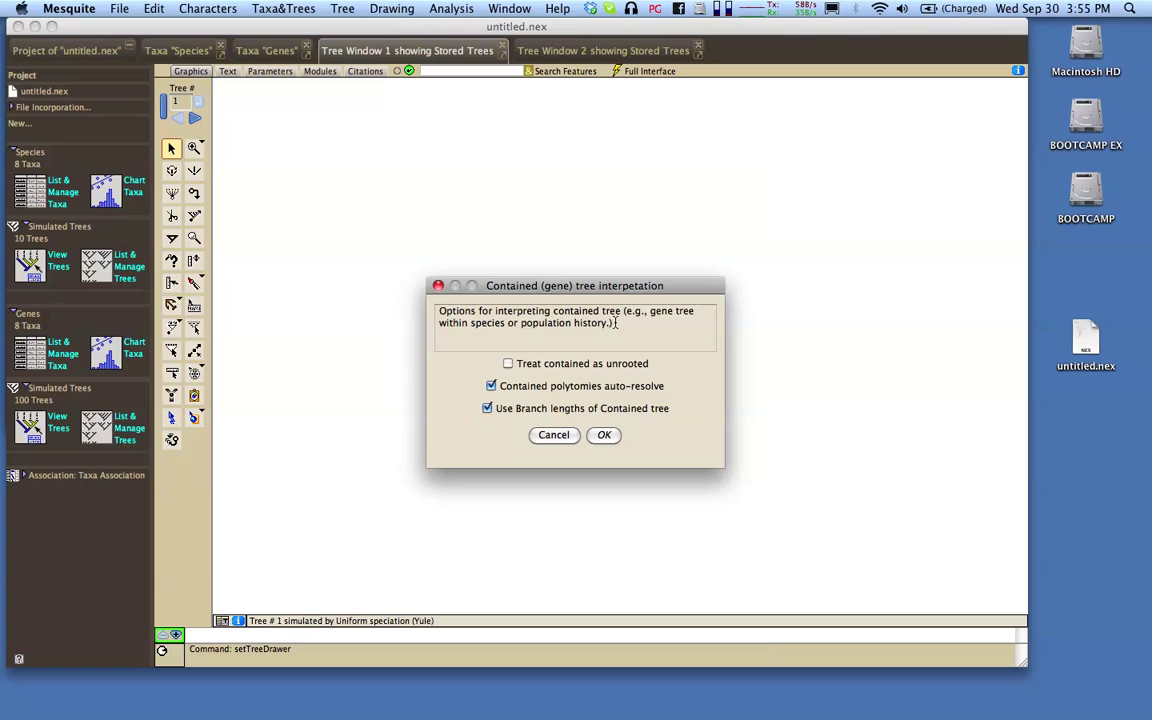
pyautogui.click(605, 436)
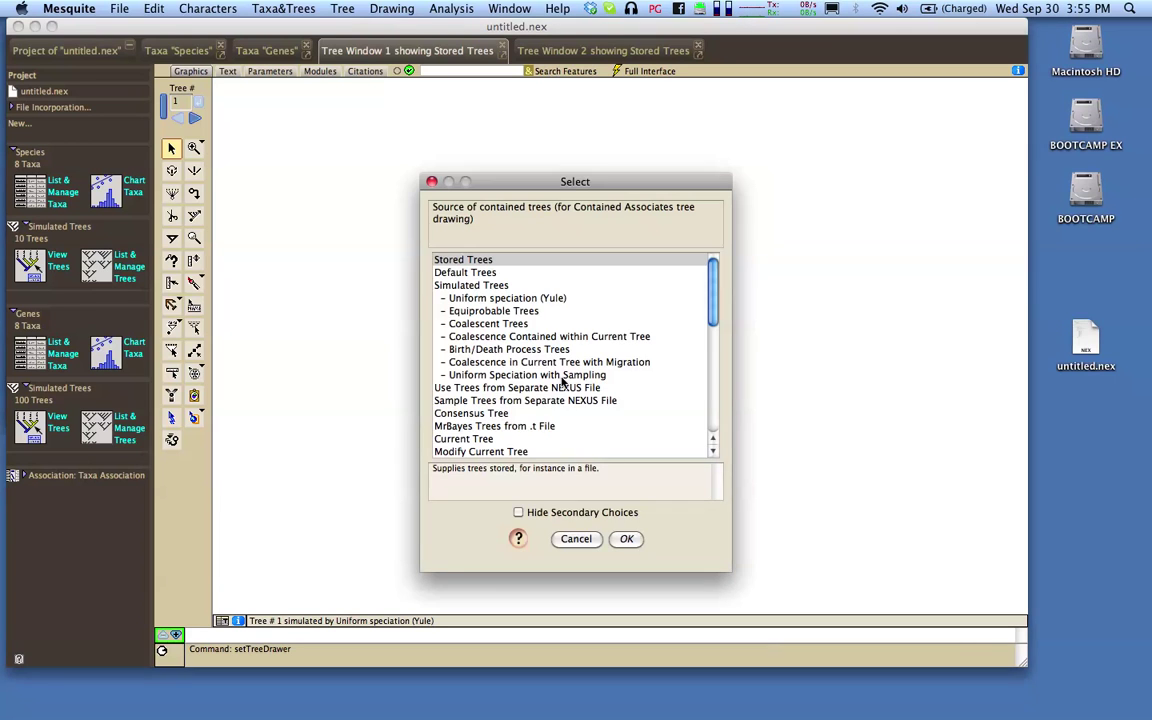
pyautogui.click(486, 262)
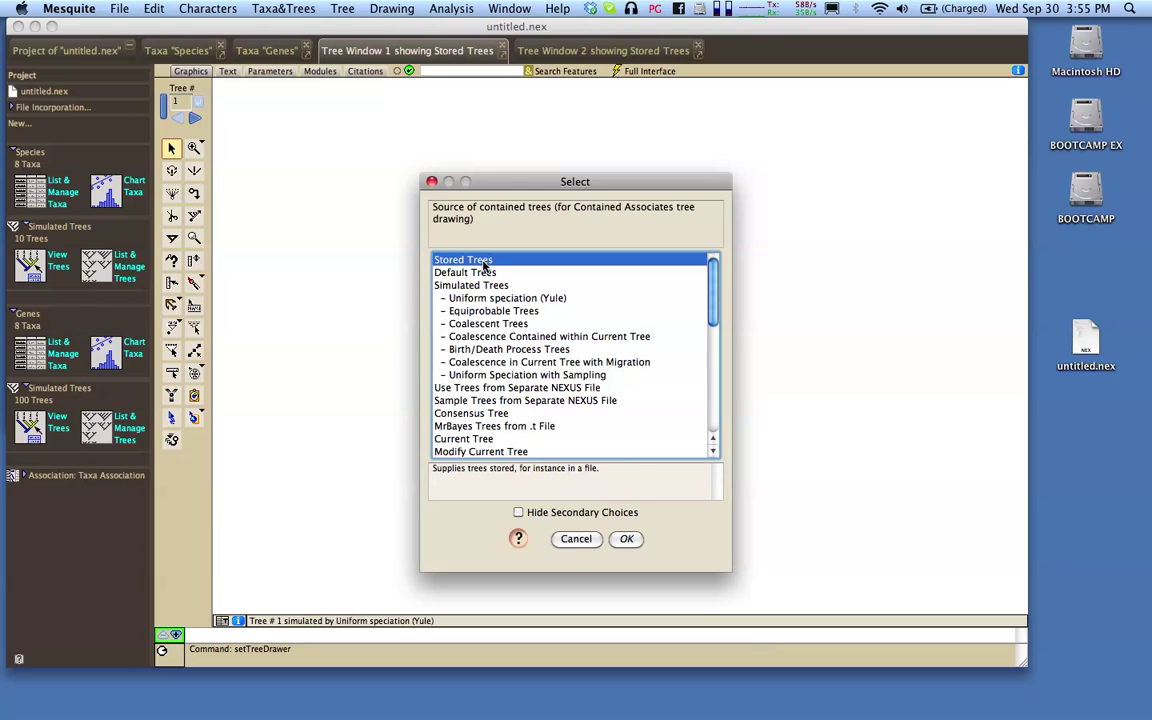
pyautogui.click(626, 539)
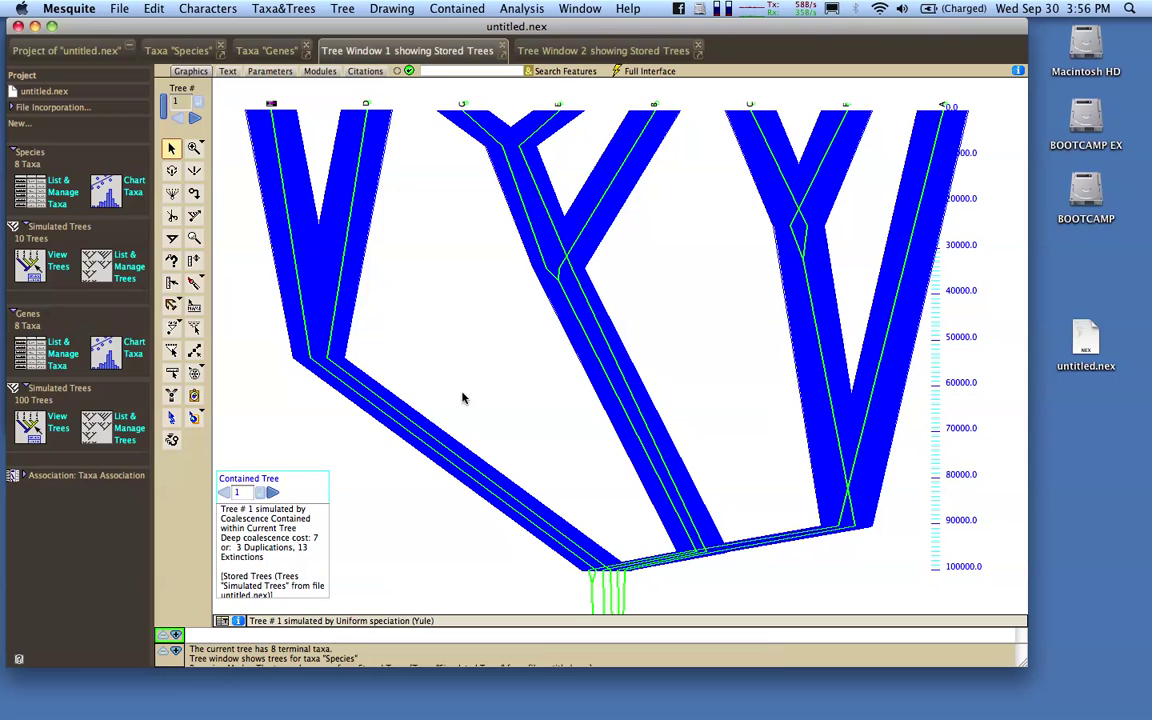
# Step: Advance the contained gene tree through trees 2 and 3 to tree 4
pyautogui.click(272, 493)
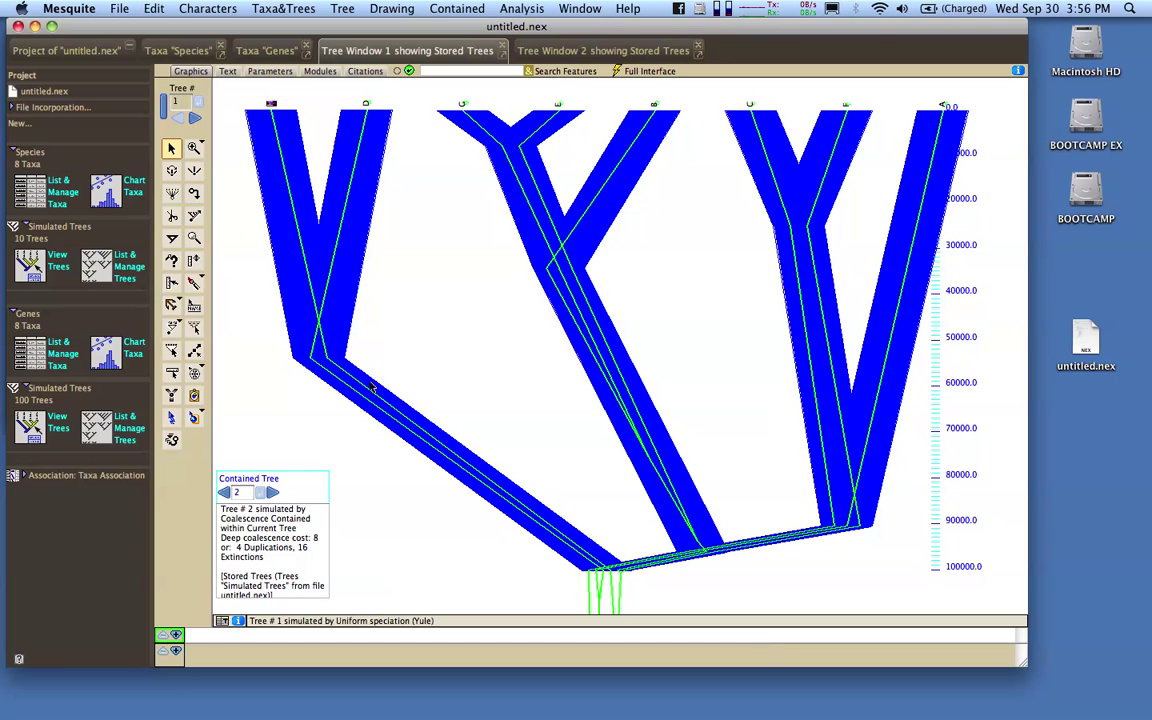
pyautogui.click(272, 493)
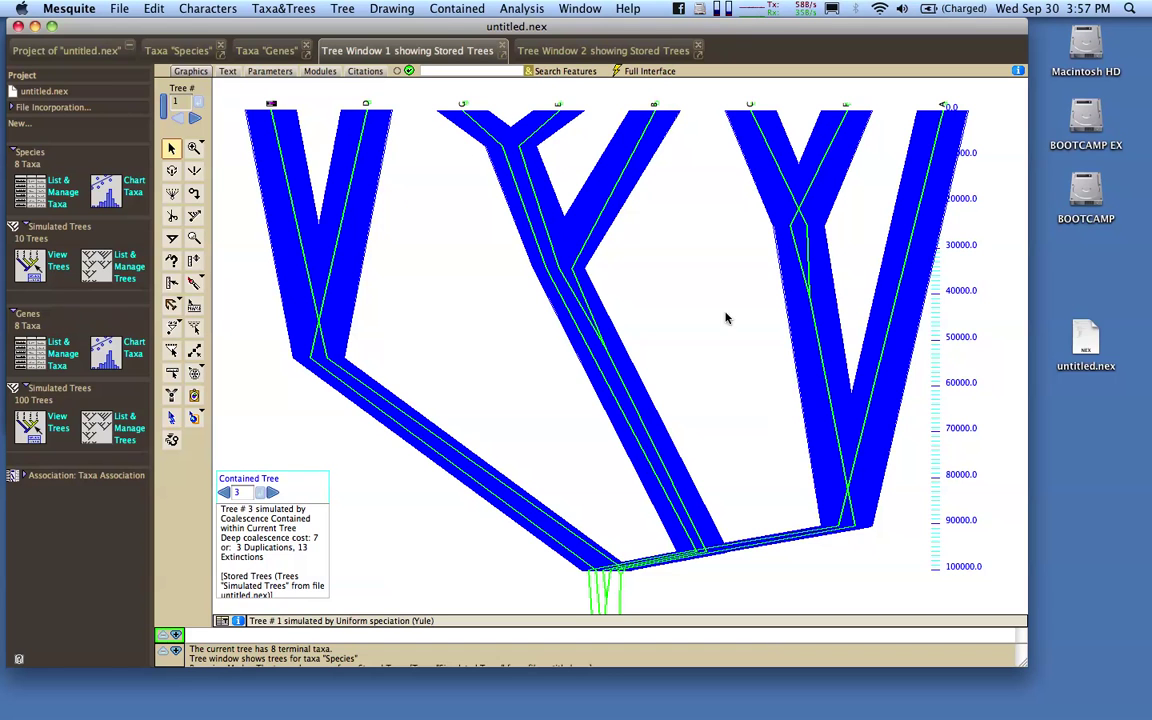
pyautogui.click(272, 493)
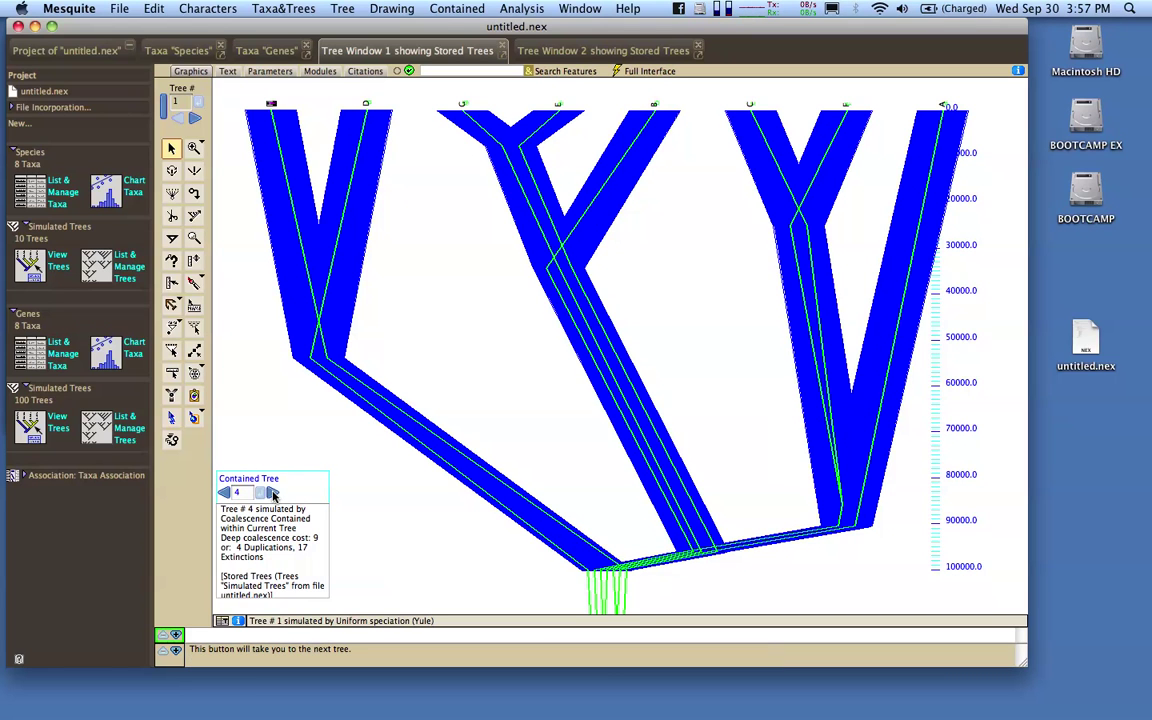